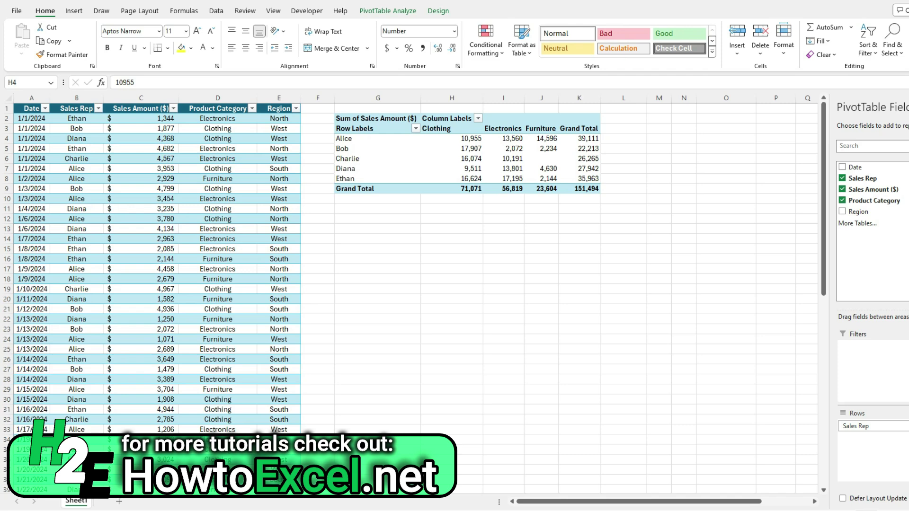
# Step: Select column K and start a new formula-based rule =K1>30000
pyautogui.click(581, 98)
pyautogui.click(485, 47)
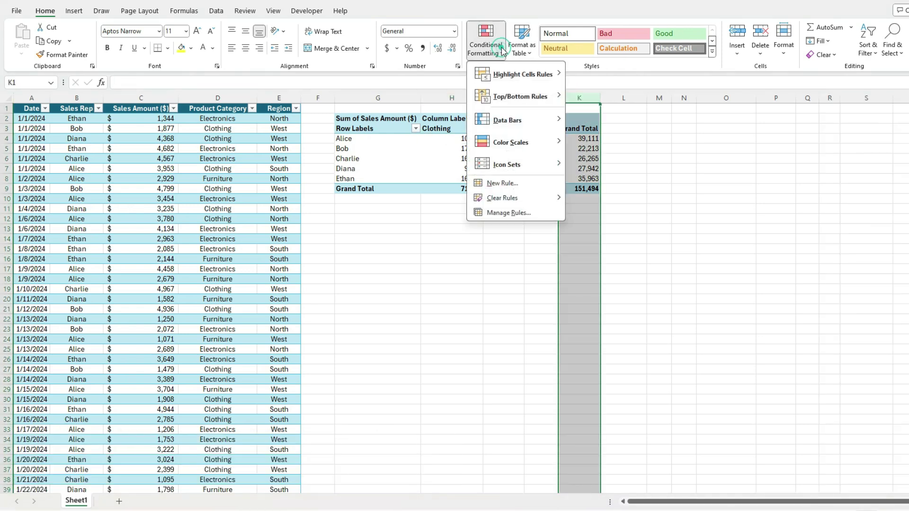
pyautogui.click(503, 184)
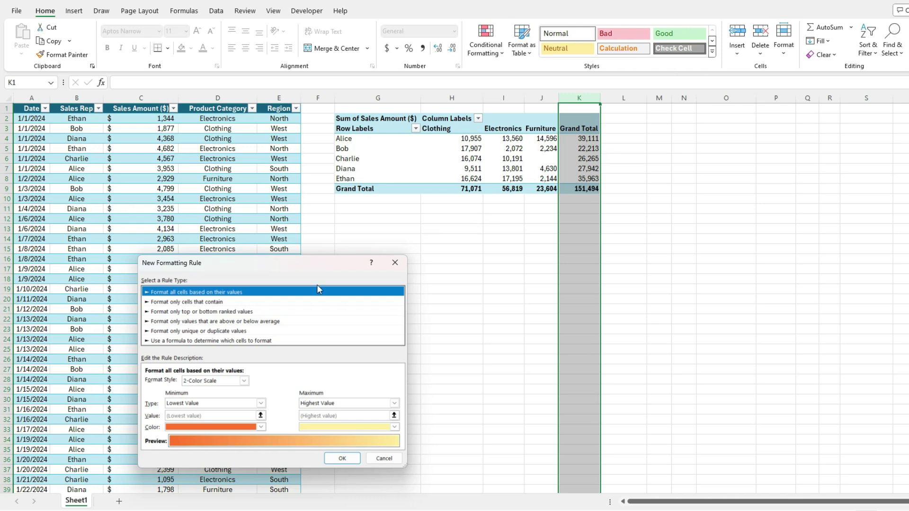
pyautogui.click(206, 340)
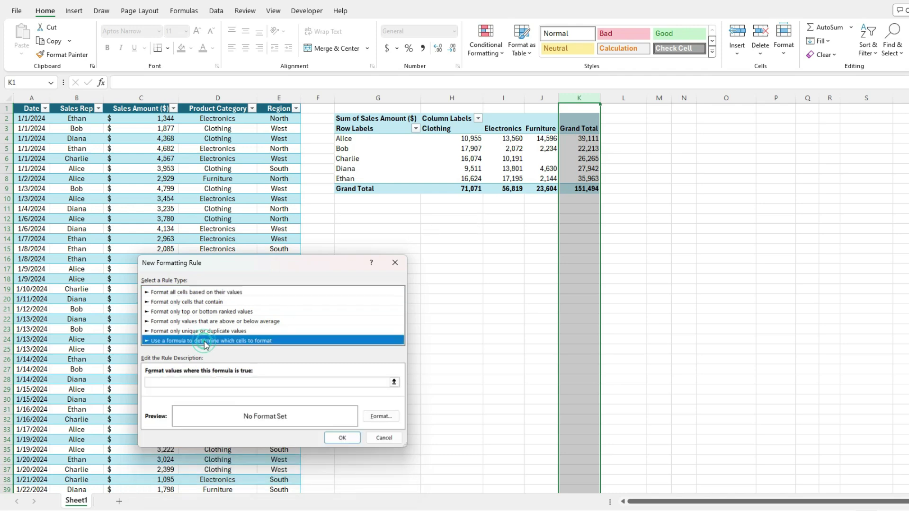
pyautogui.click(189, 382)
pyautogui.write('=')
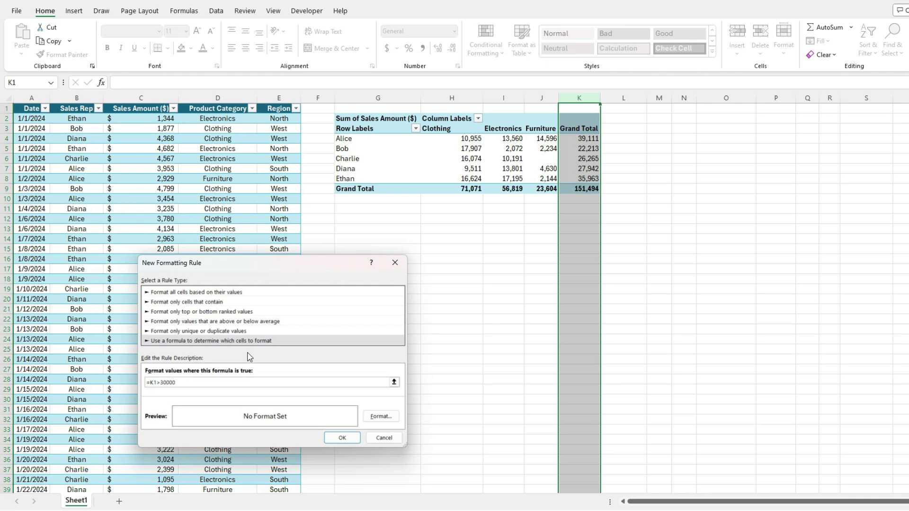
# Step: Give the rule a dark green fill with white font and apply it
pyautogui.click(379, 417)
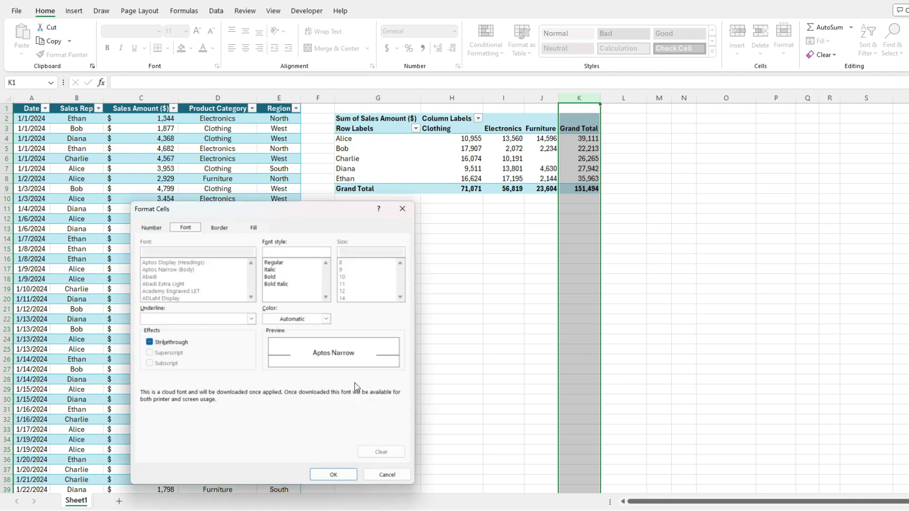
pyautogui.click(253, 228)
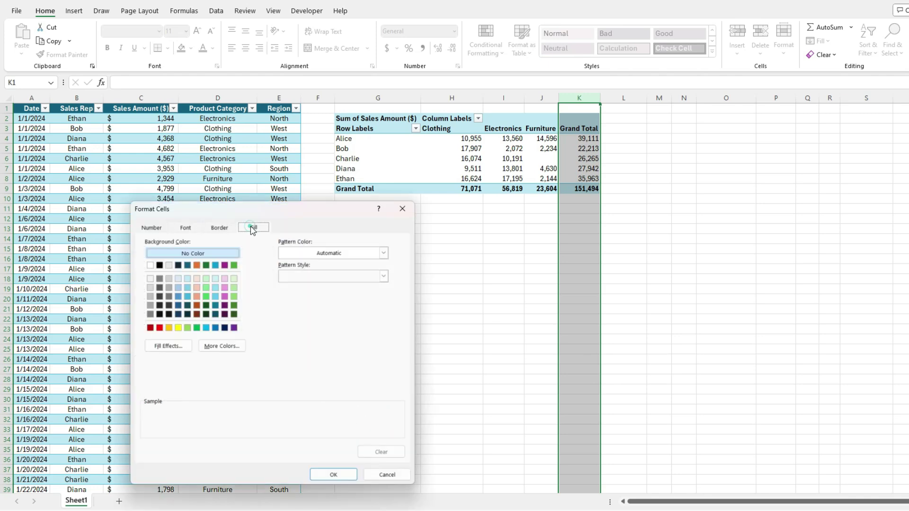
pyautogui.click(235, 305)
pyautogui.click(185, 227)
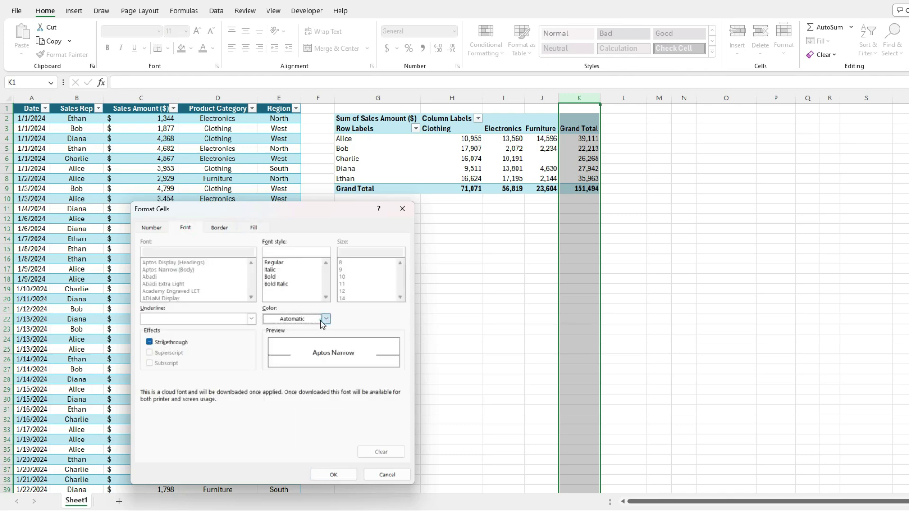
pyautogui.click(326, 319)
pyautogui.click(267, 361)
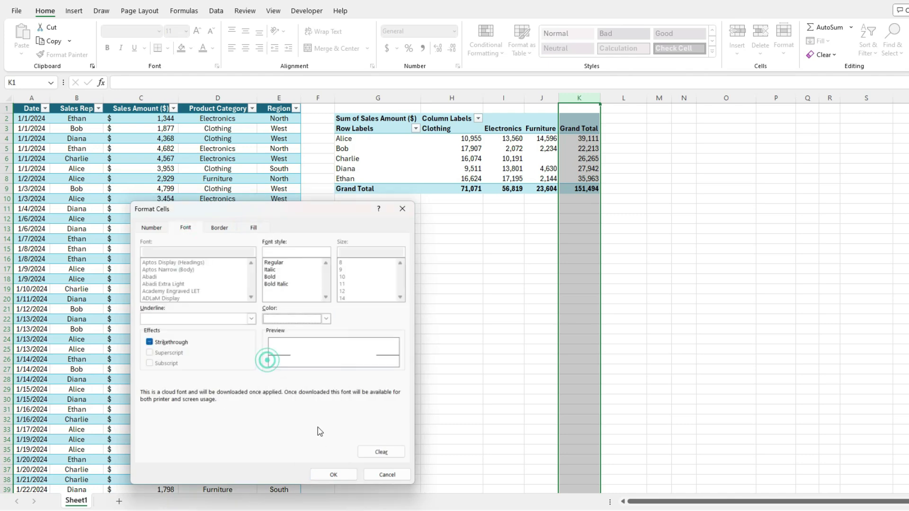
pyautogui.click(333, 475)
pyautogui.click(348, 437)
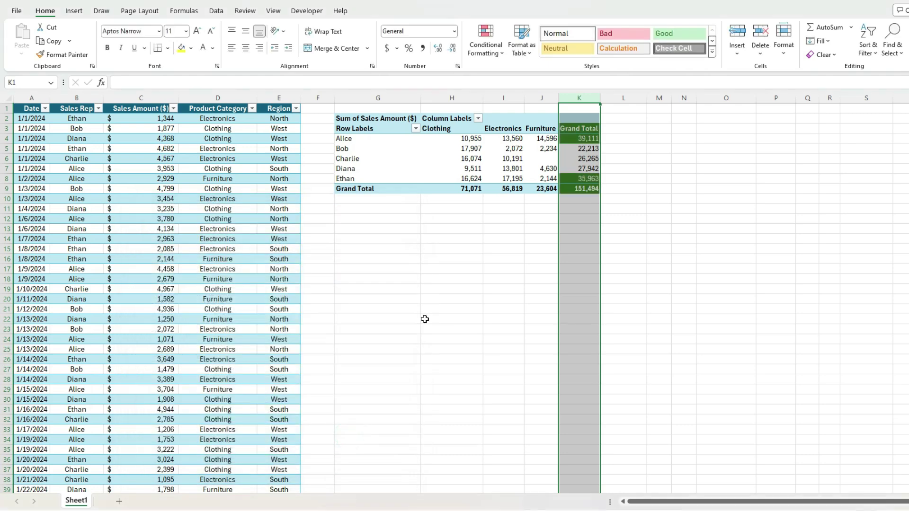
# Step: Filter Bob and Charlie out of the pivot, leaving Alice, Diana and Ethan
pyautogui.click(466, 288)
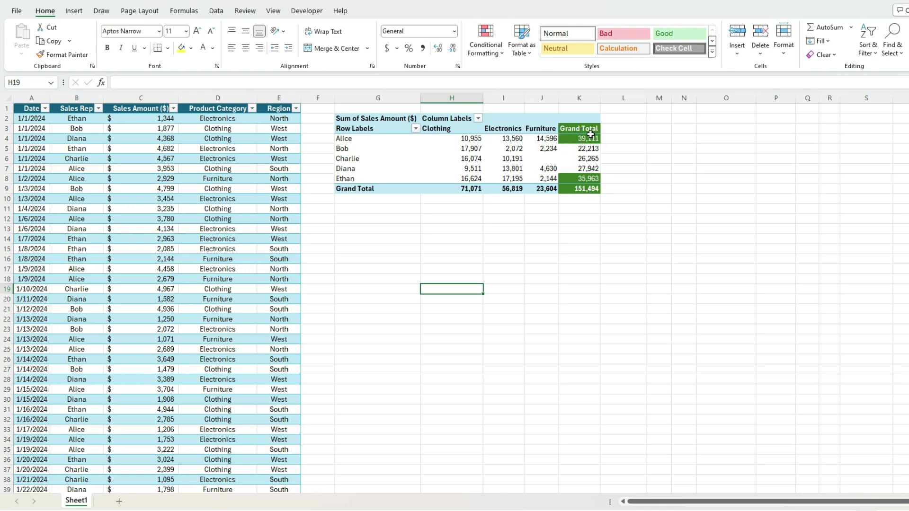
pyautogui.moveTo(587, 180)
pyautogui.click(415, 129)
pyautogui.click(311, 268)
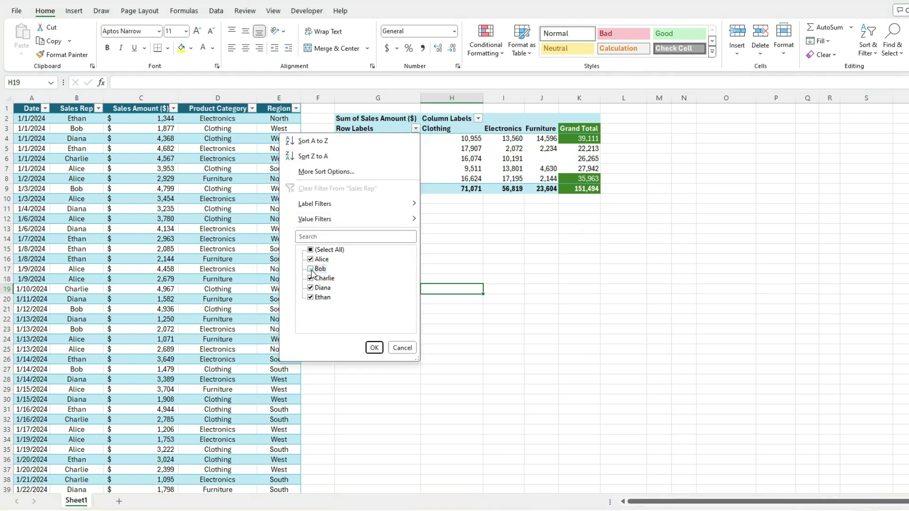
pyautogui.click(310, 278)
pyautogui.click(375, 349)
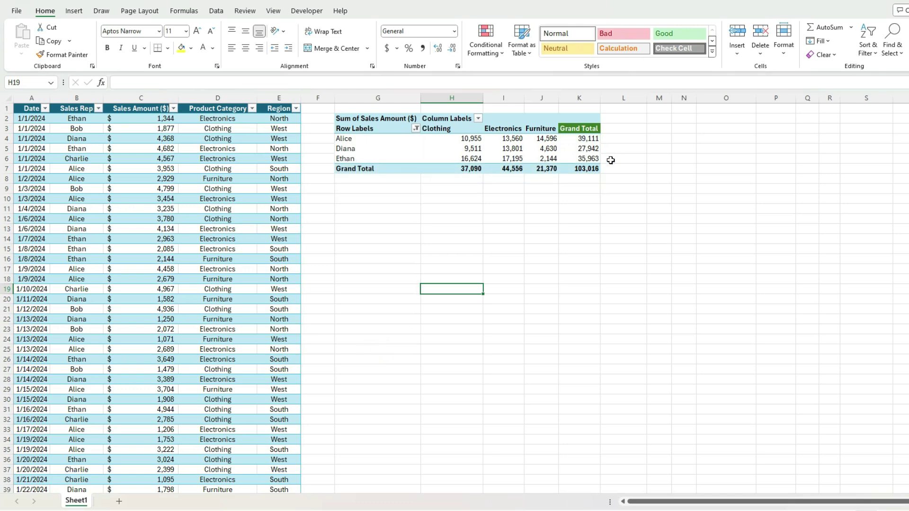
# Step: Restore all sales reps to the pivot with (Select All)
pyautogui.click(416, 129)
pyautogui.click(312, 250)
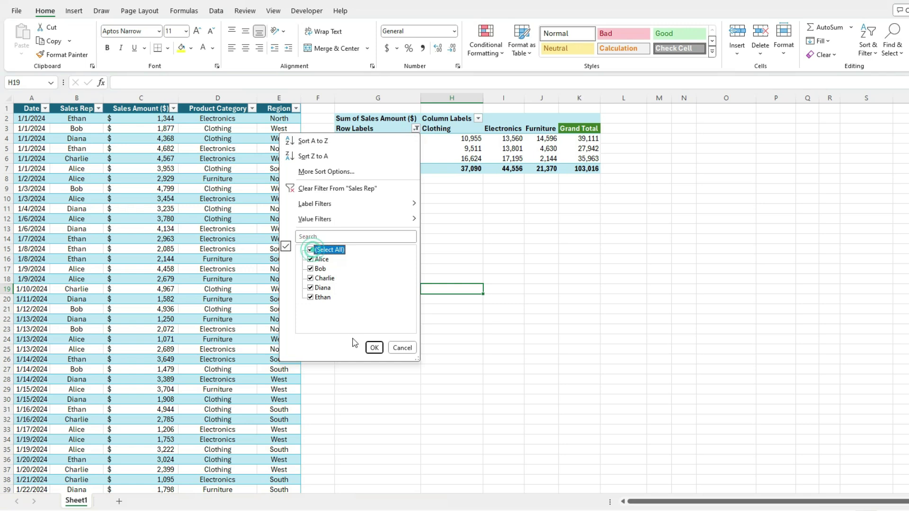
pyautogui.click(374, 348)
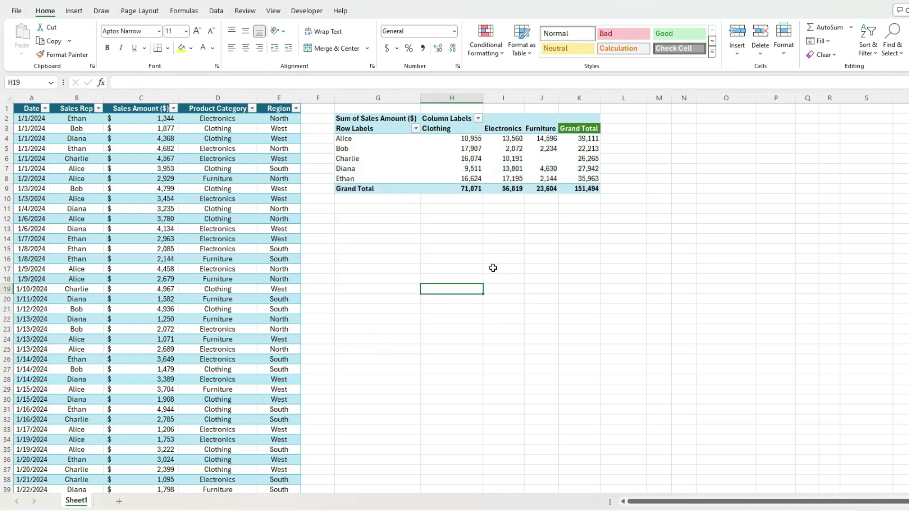
# Step: List This Worksheet's rules in Manage Rules and inspect the =K1>30000 rule's Applies to range
pyautogui.click(492, 51)
pyautogui.click(506, 213)
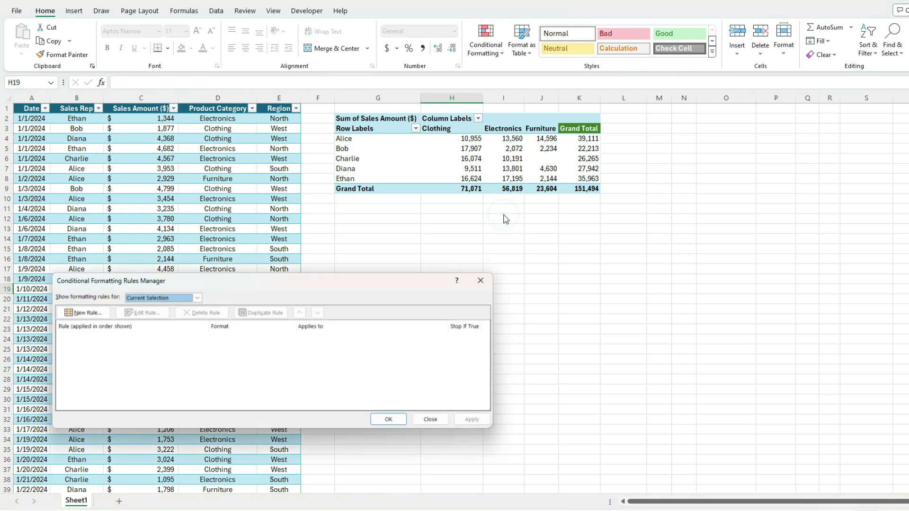
pyautogui.click(197, 298)
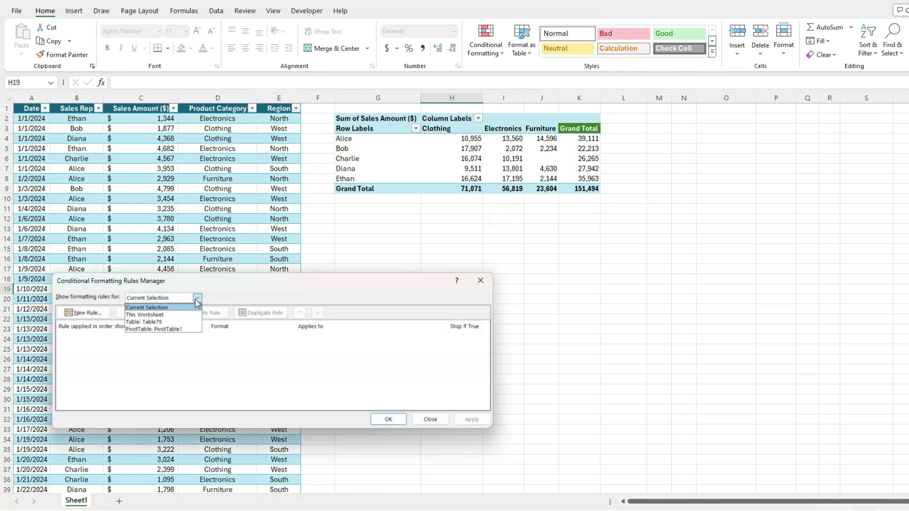
pyautogui.click(170, 315)
pyautogui.click(142, 343)
pyautogui.click(142, 313)
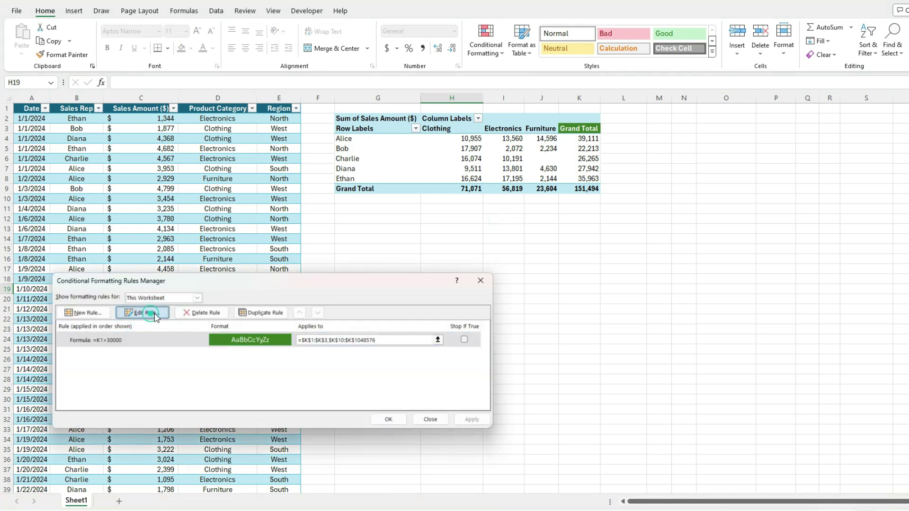
pyautogui.click(380, 341)
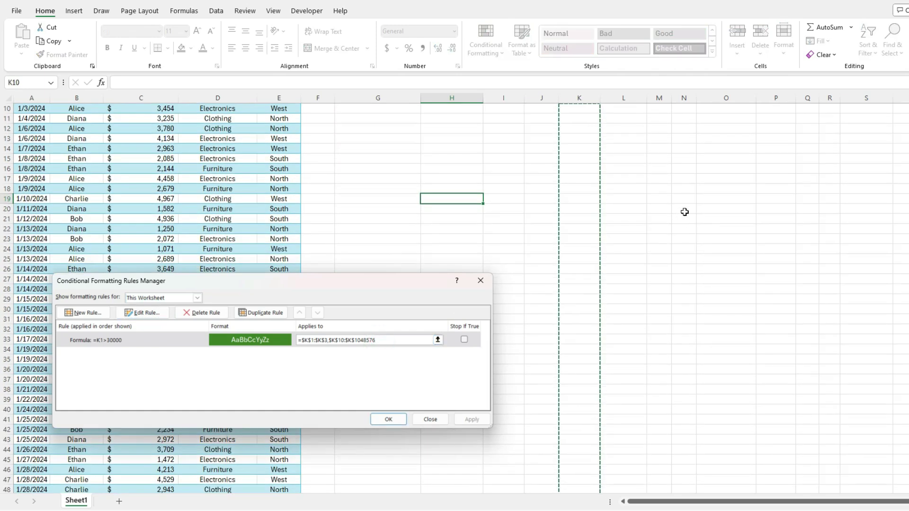
pyautogui.scroll(1, 659, 193)
pyautogui.scroll(3, 658, 194)
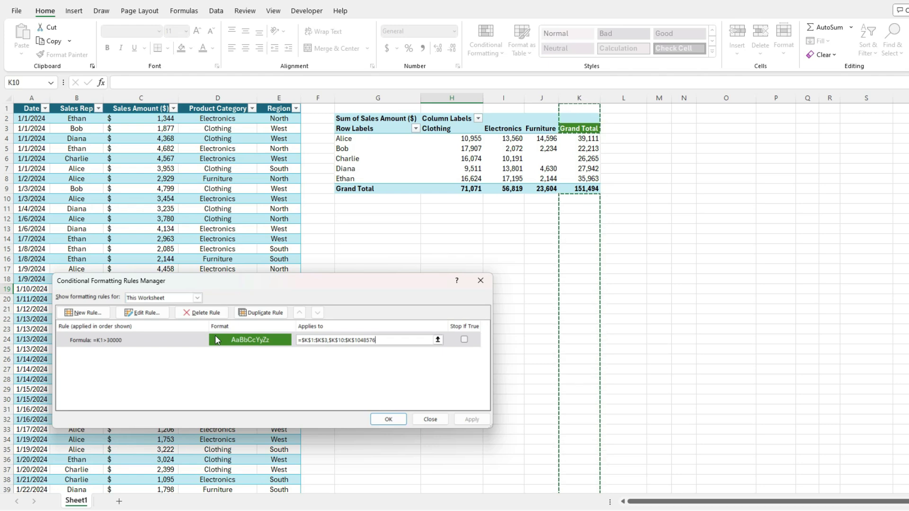
# Step: Delete the =K1>30000 rule and apply the change
pyautogui.click(164, 343)
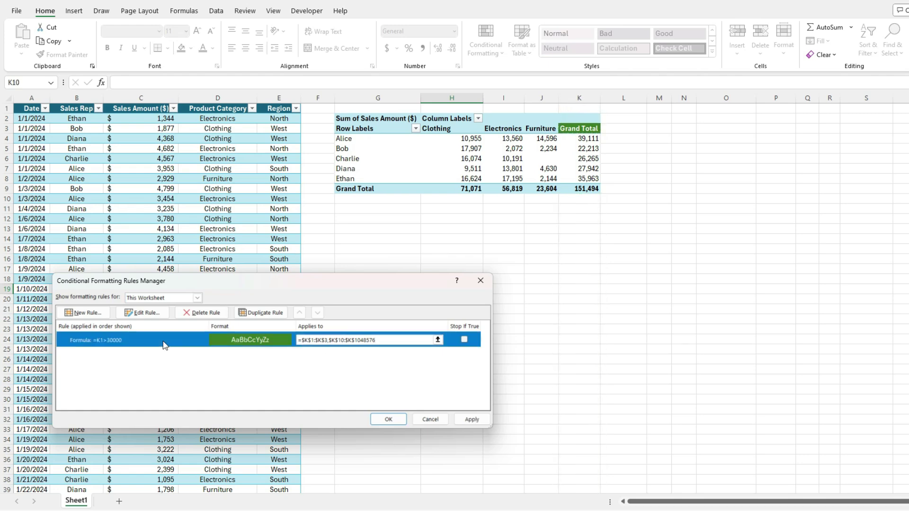
pyautogui.click(195, 314)
pyautogui.click(471, 420)
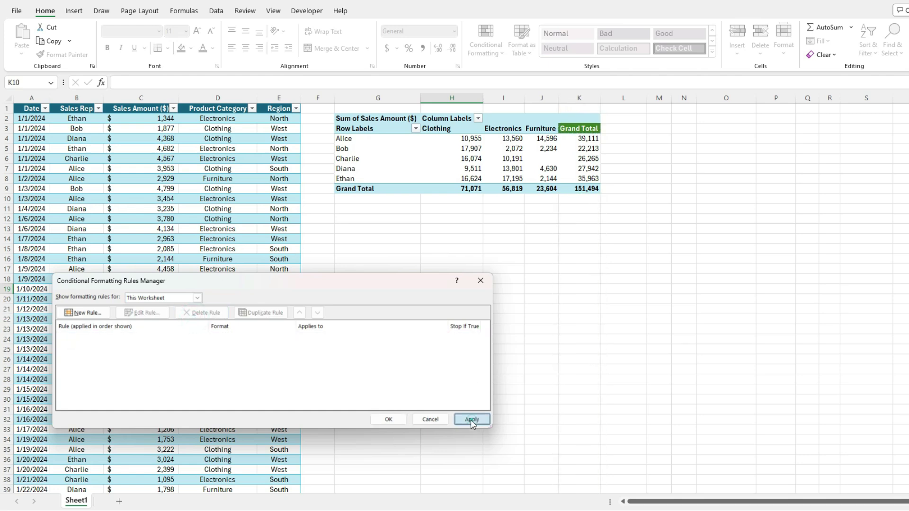
pyautogui.click(385, 420)
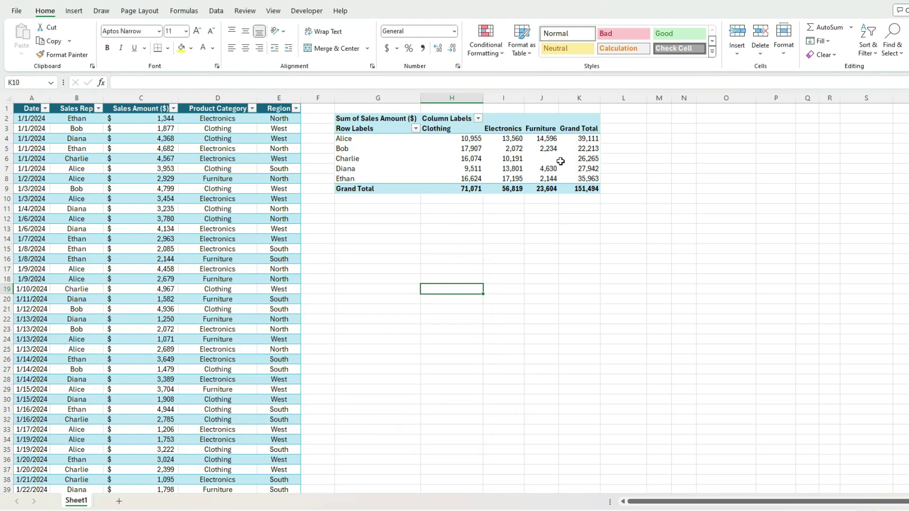
# Step: From K5, apply a light blue-to-dark green 2-Color Scale to all Sum of Sales Amount values
pyautogui.click(583, 149)
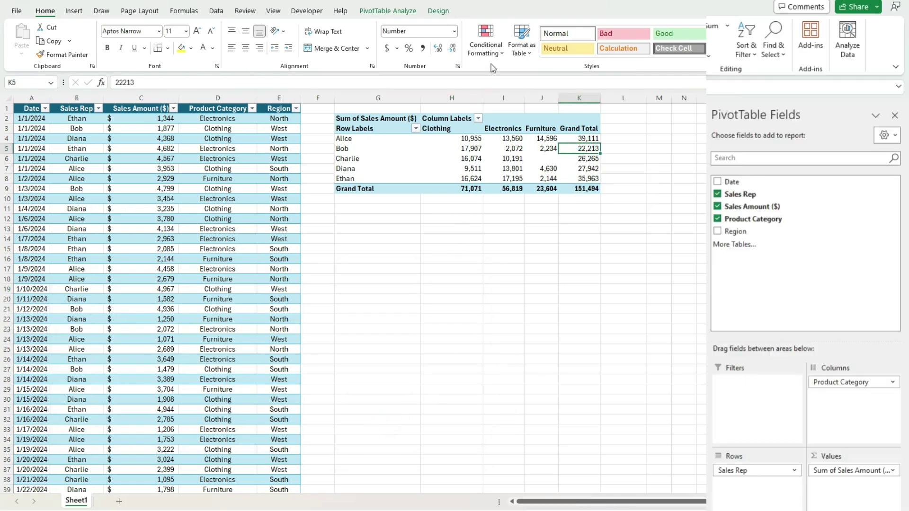
pyautogui.click(486, 45)
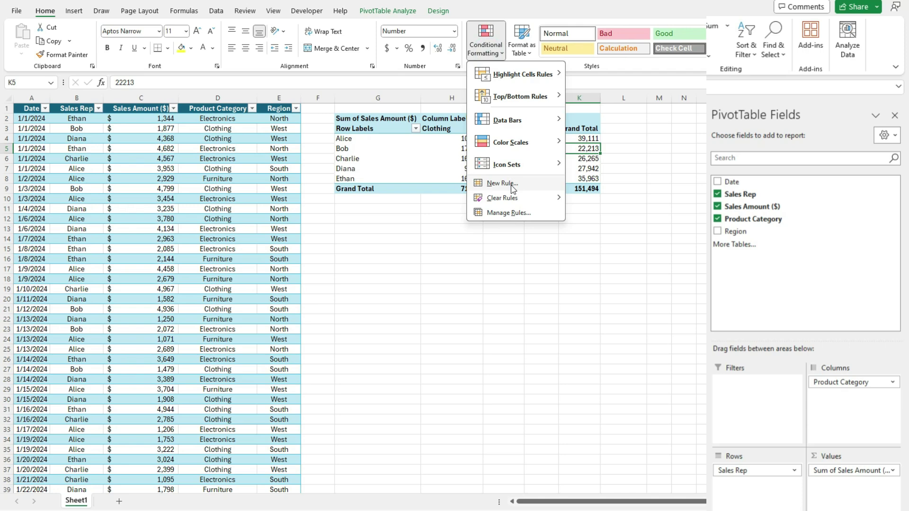
pyautogui.click(503, 184)
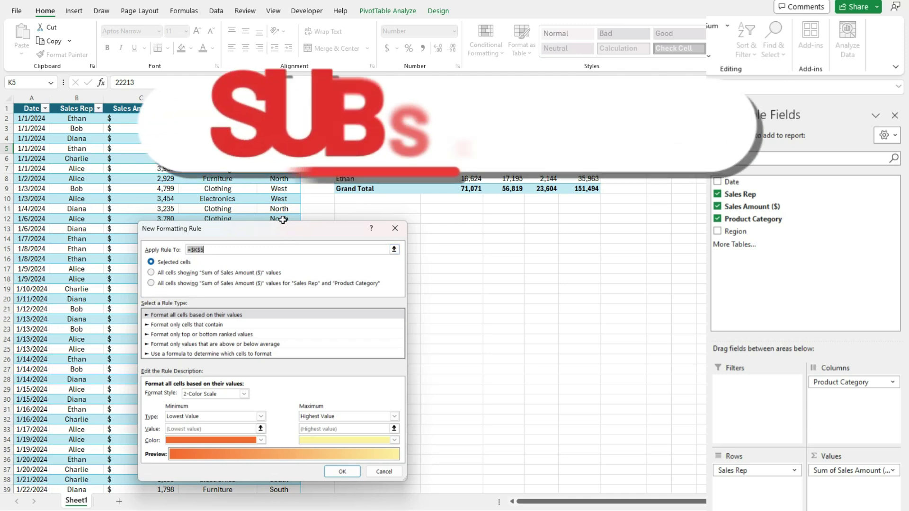
pyautogui.click(182, 275)
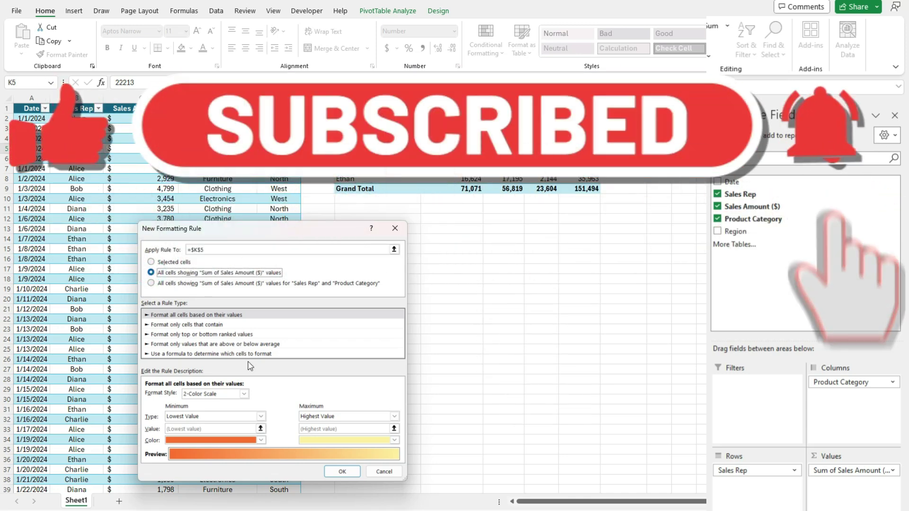
pyautogui.click(261, 440)
pyautogui.click(202, 353)
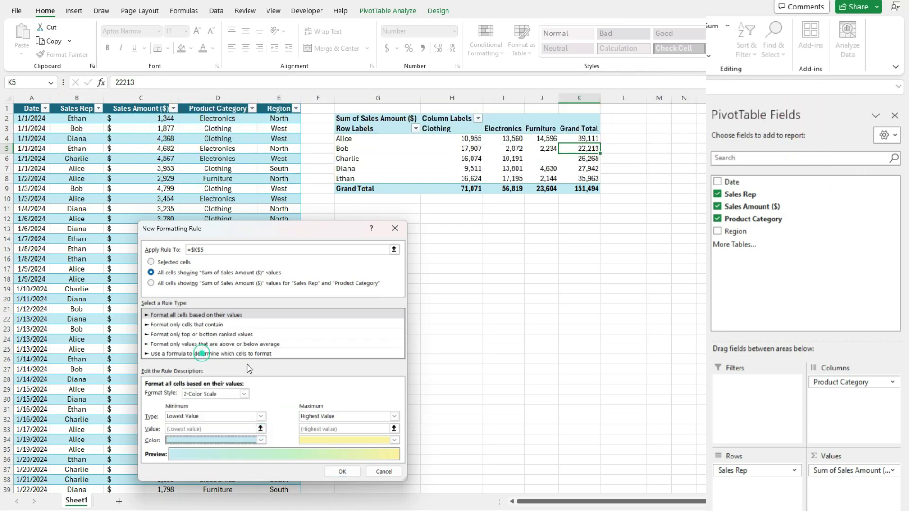
pyautogui.click(393, 440)
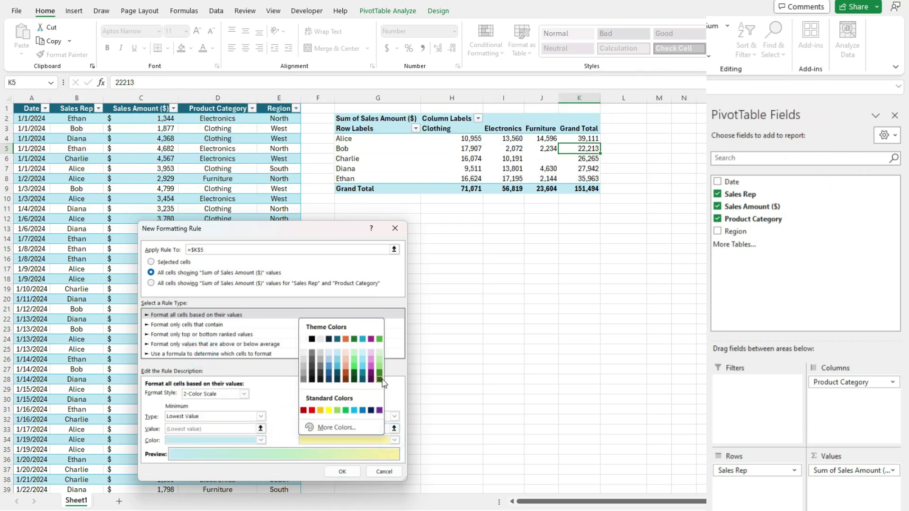
pyautogui.click(379, 374)
pyautogui.click(341, 472)
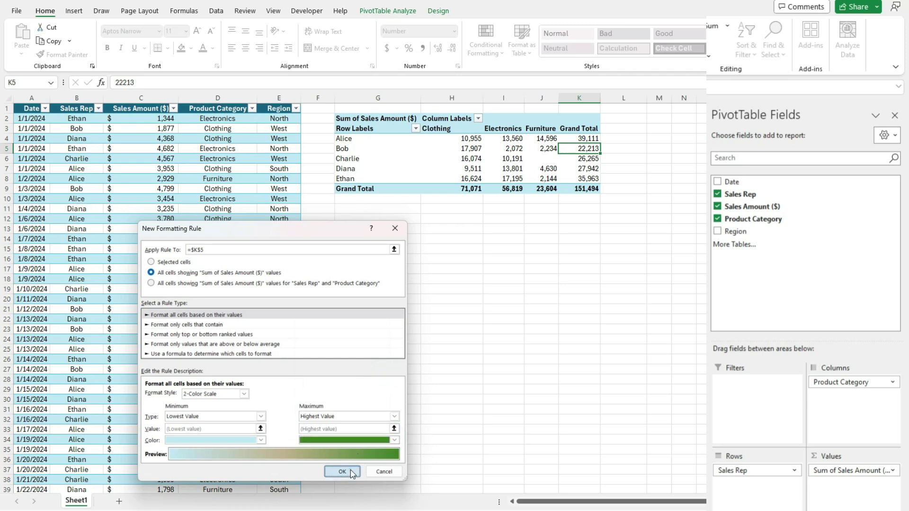
pyautogui.click(416, 327)
# Step: Filter the pivot to show only Alice and Ethan, excluding Bob, Charlie and Diana
pyautogui.moveTo(554, 155)
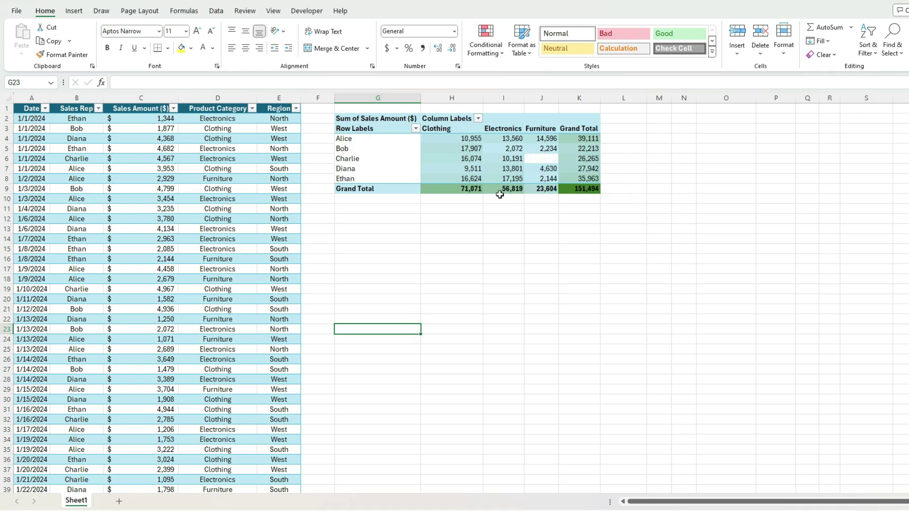
pyautogui.moveTo(566, 189)
pyautogui.click(416, 127)
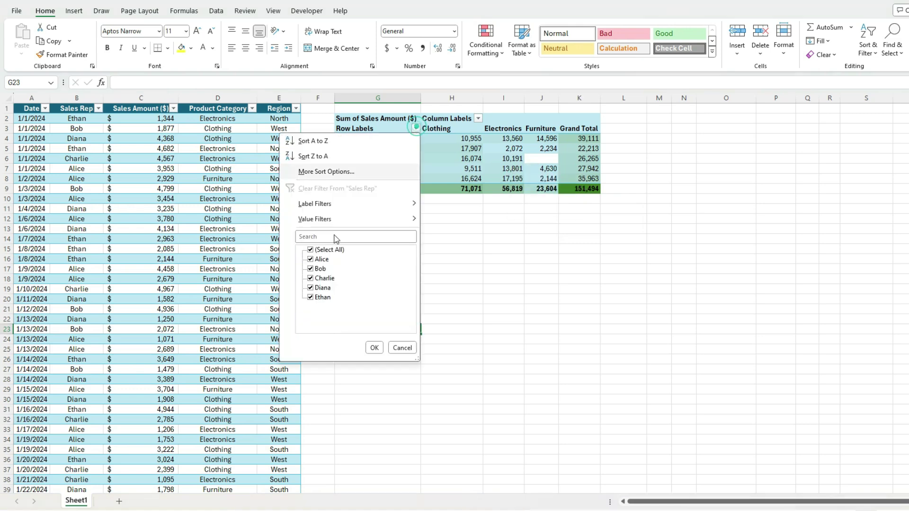
pyautogui.click(311, 269)
pyautogui.click(311, 278)
pyautogui.click(310, 287)
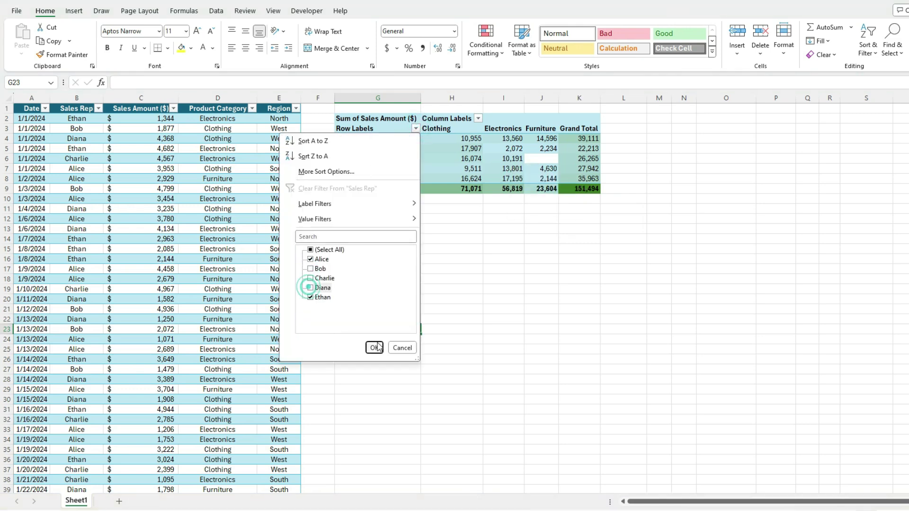
pyautogui.click(375, 347)
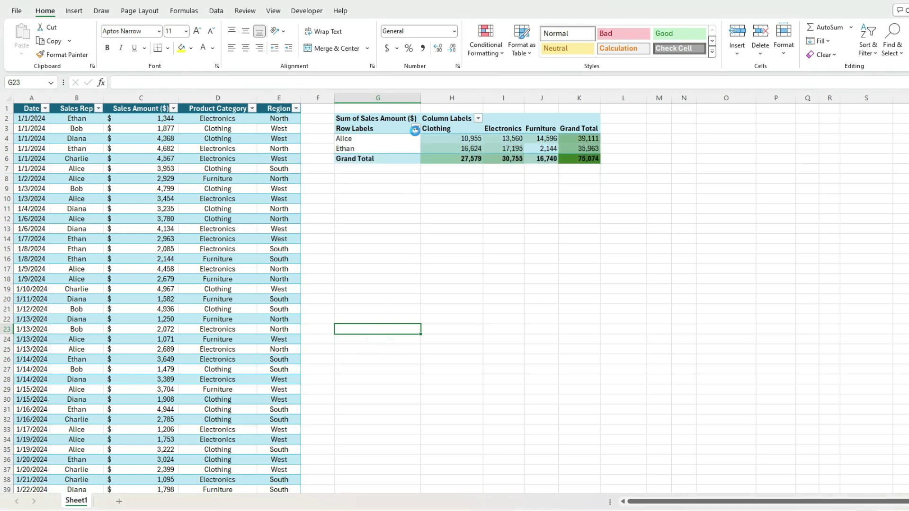
# Step: Bring all five sales reps back into the pivot with (Select All)
pyautogui.click(415, 129)
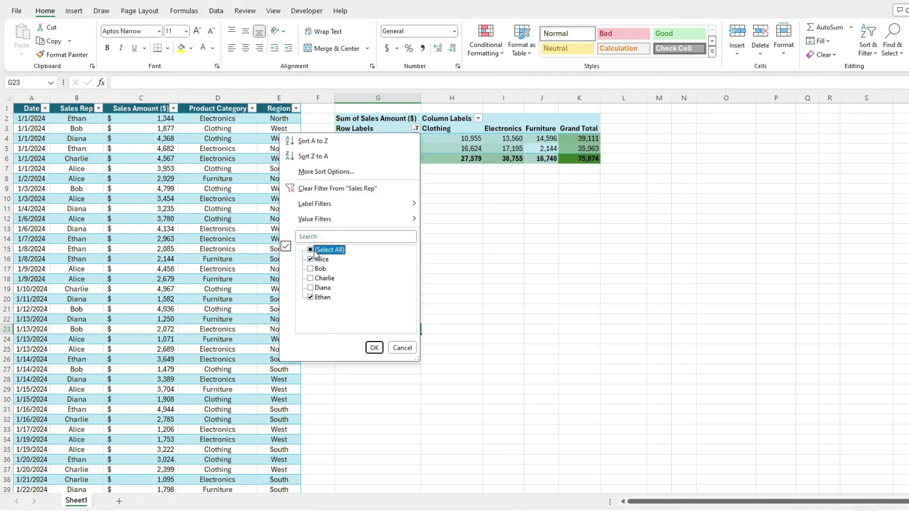
pyautogui.click(314, 251)
pyautogui.click(374, 348)
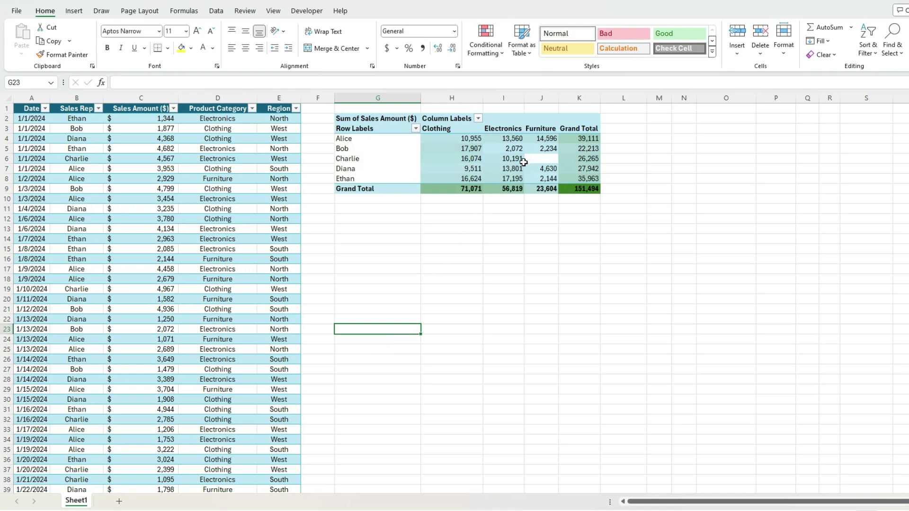
pyautogui.click(505, 166)
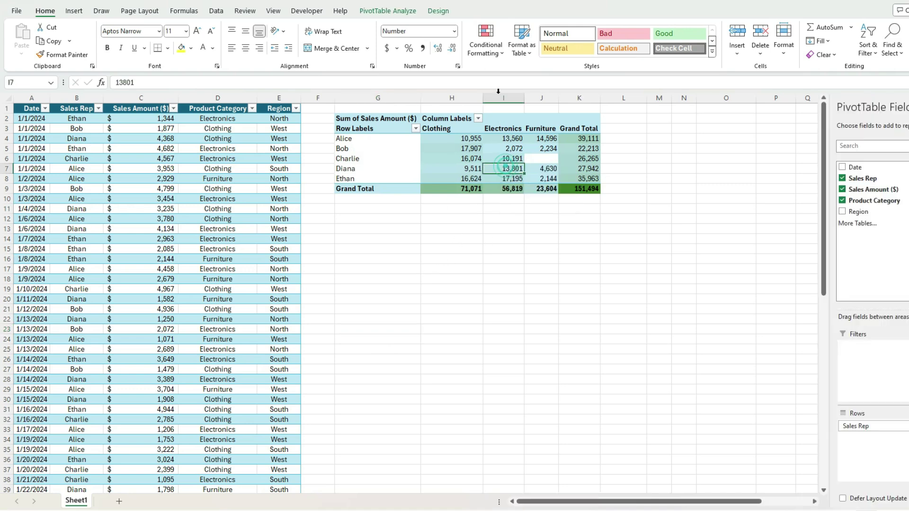
# Step: Edit the Graded Color Scale rule to cover only 'Sales Rep' by 'Product Category' cells
pyautogui.click(480, 49)
pyautogui.click(528, 213)
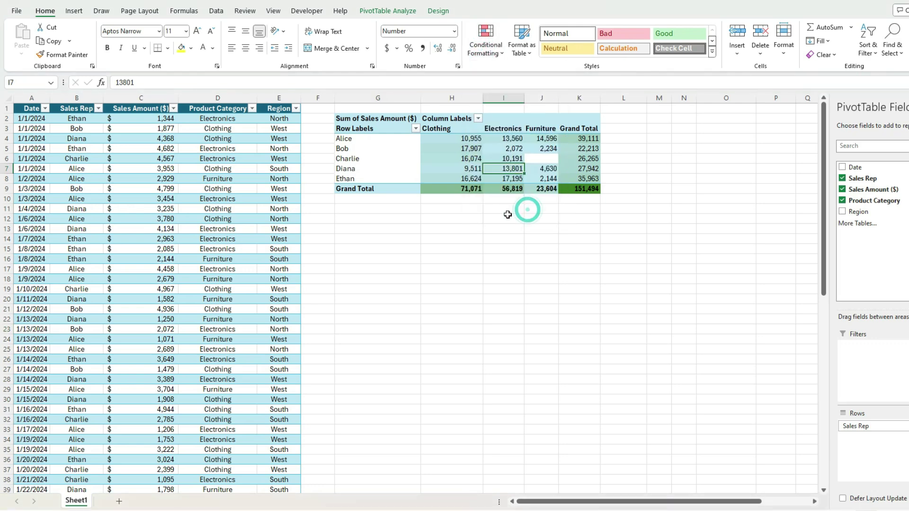
pyautogui.click(173, 336)
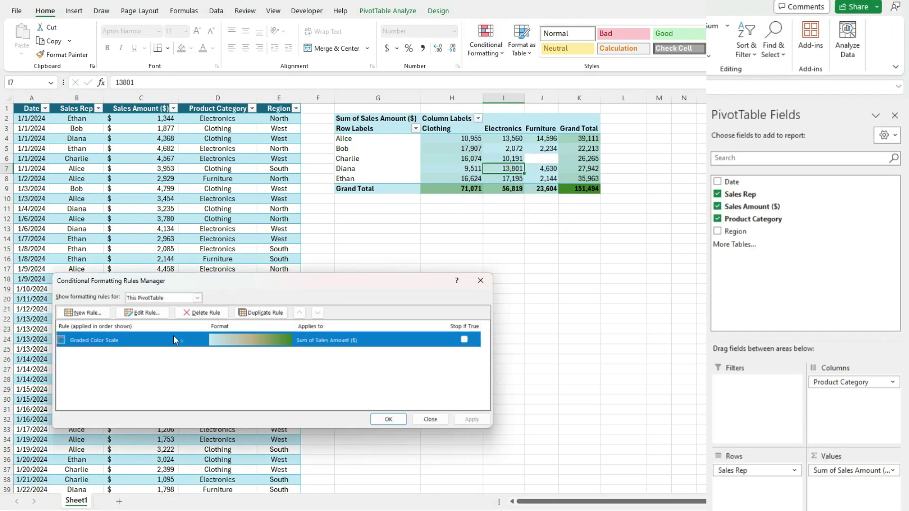
pyautogui.click(154, 314)
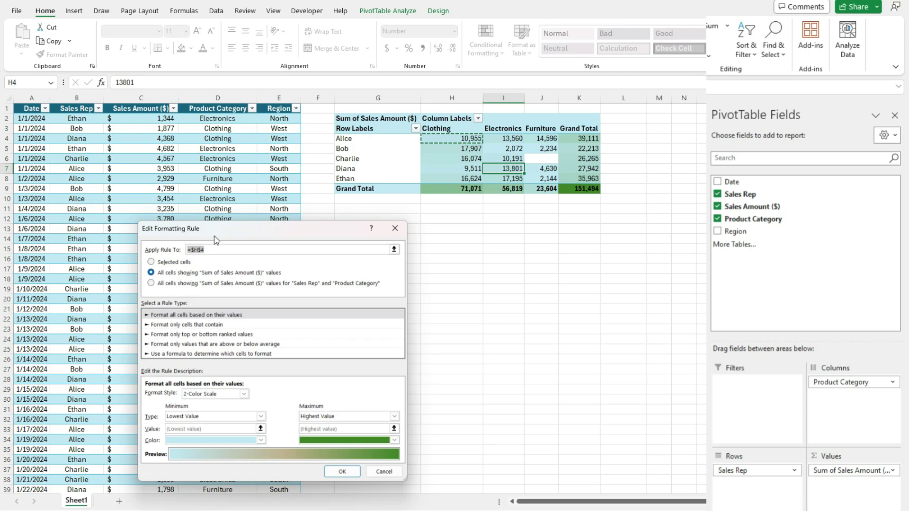
pyautogui.moveTo(216, 232); pyautogui.dragTo(175, 169)
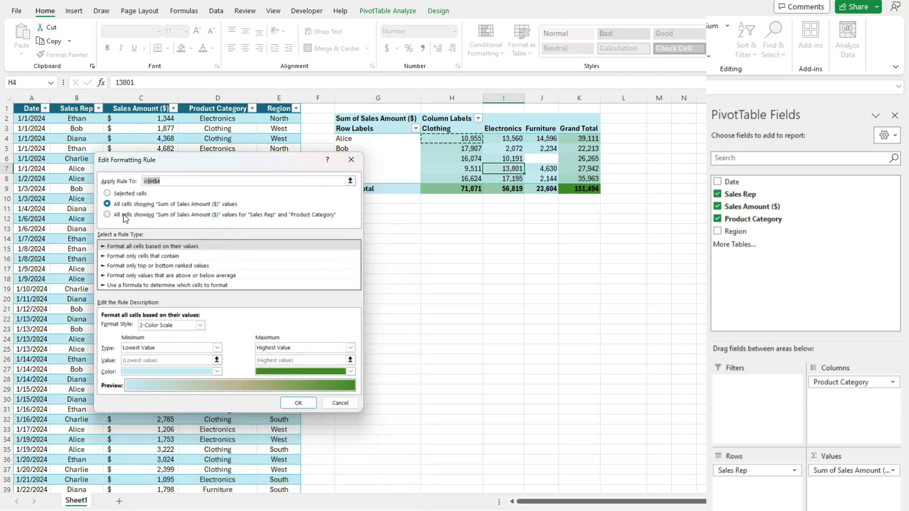
pyautogui.click(107, 215)
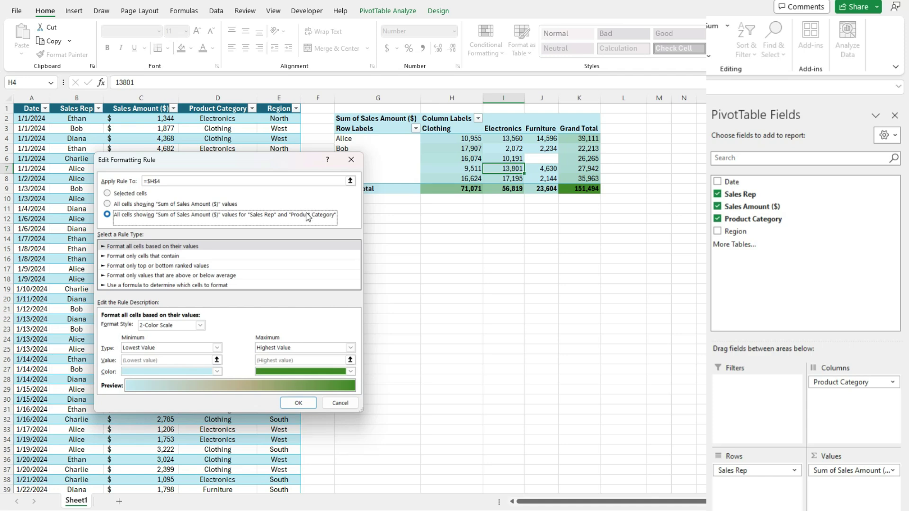
pyautogui.click(303, 405)
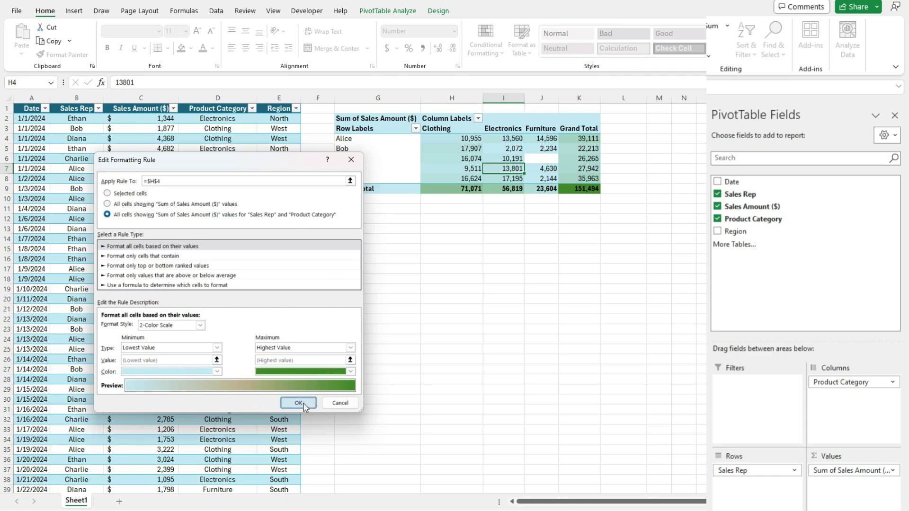
pyautogui.click(466, 420)
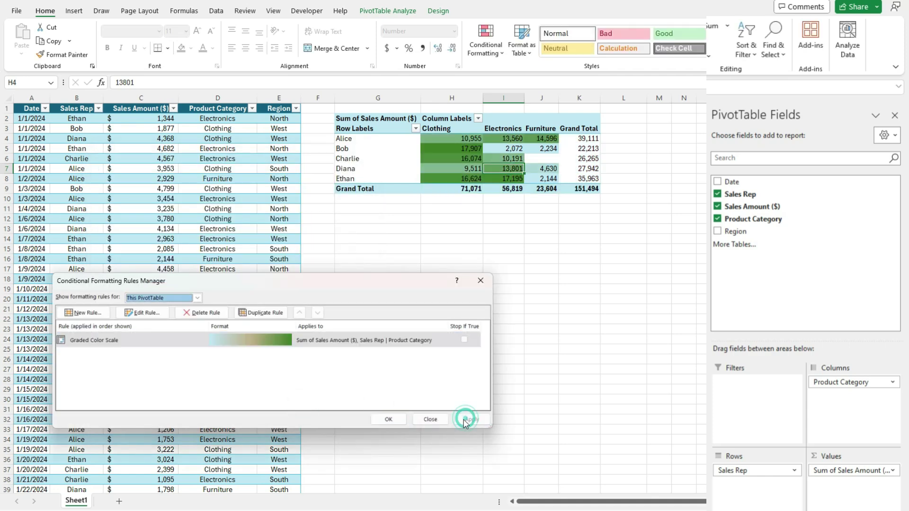
pyautogui.click(388, 422)
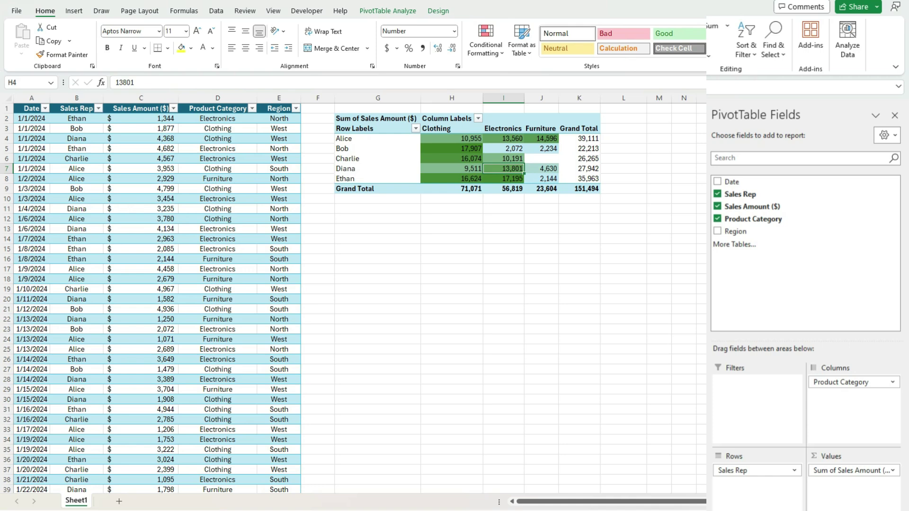
# Step: Check the Date field so pivot rows nest Date under each Sales Rep
pyautogui.click(755, 185)
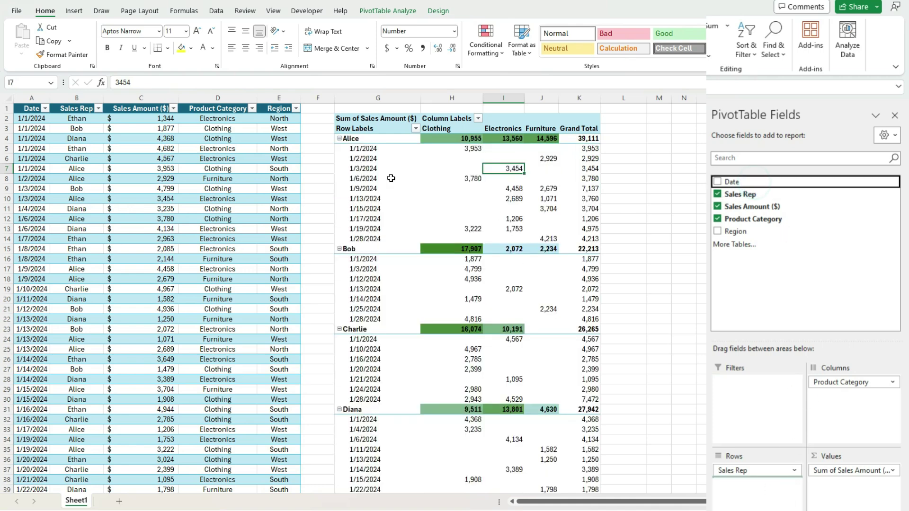
pyautogui.moveTo(486, 199)
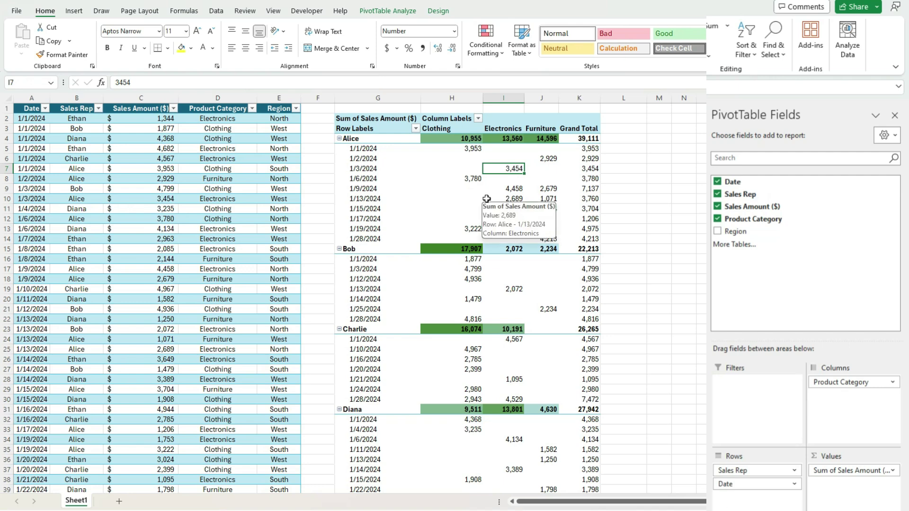
pyautogui.moveTo(569, 198)
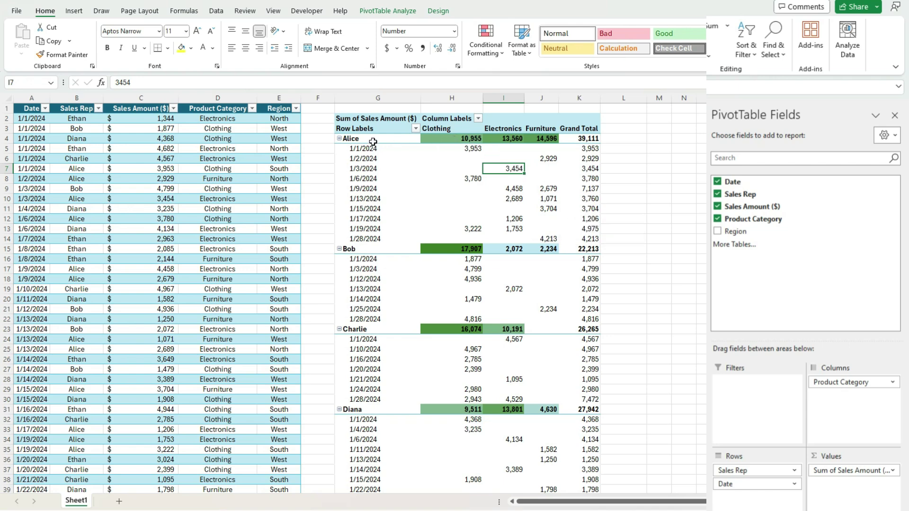
pyautogui.moveTo(465, 189)
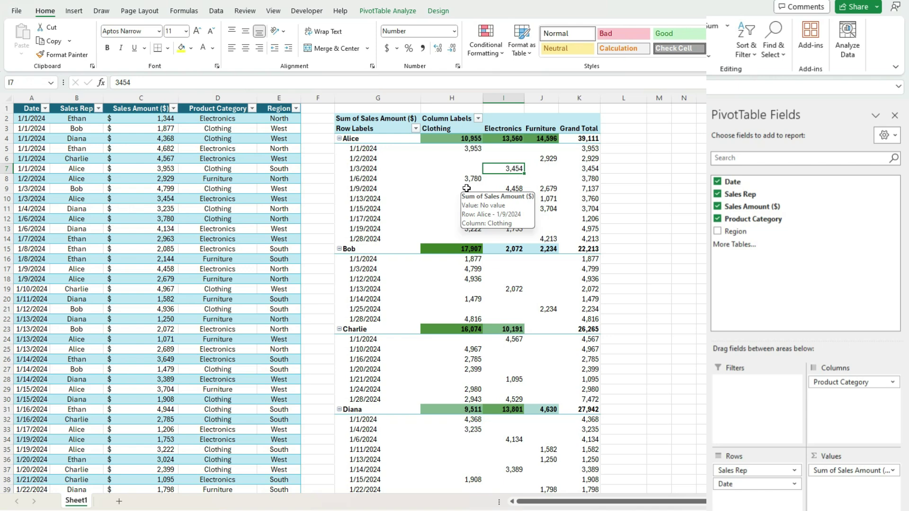
pyautogui.moveTo(478, 140)
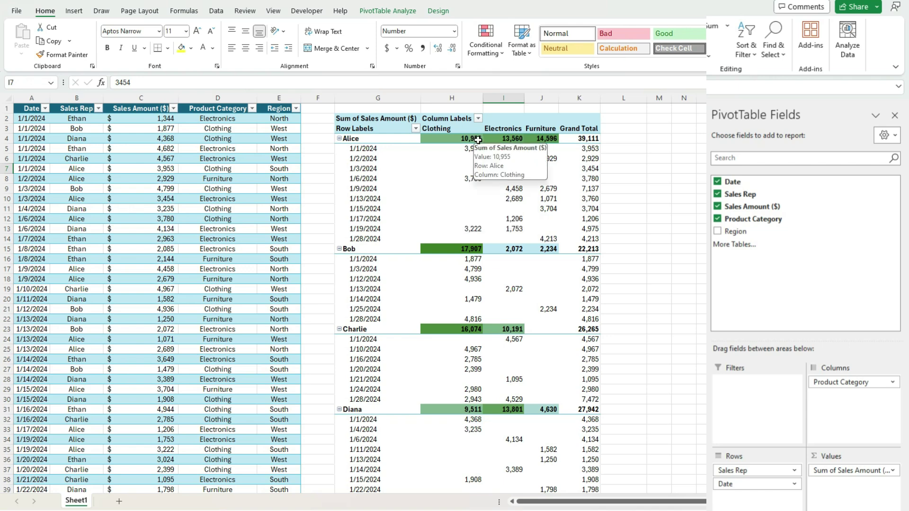
pyautogui.click(479, 140)
pyautogui.click(485, 40)
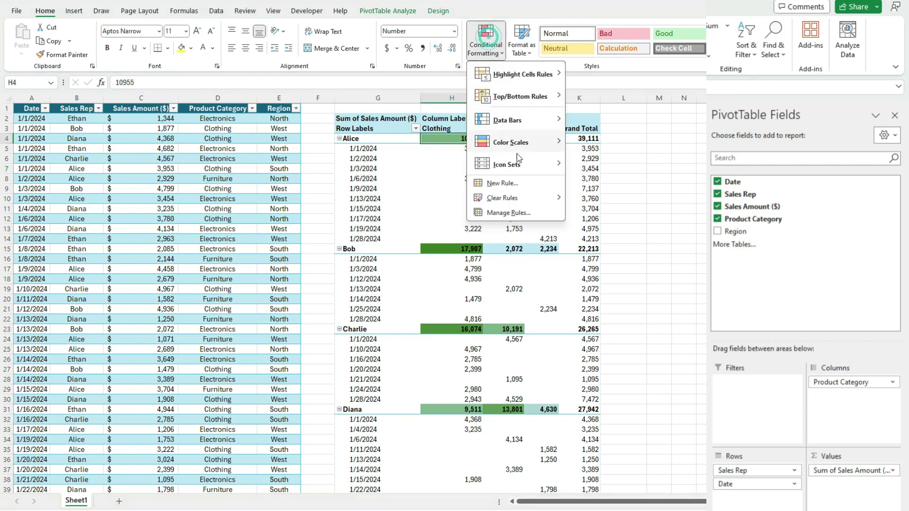
pyautogui.click(506, 214)
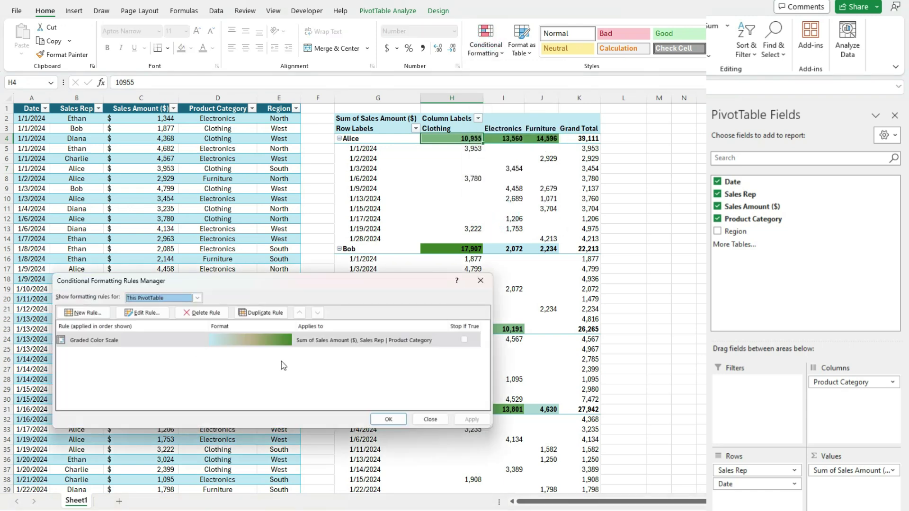
pyautogui.click(161, 313)
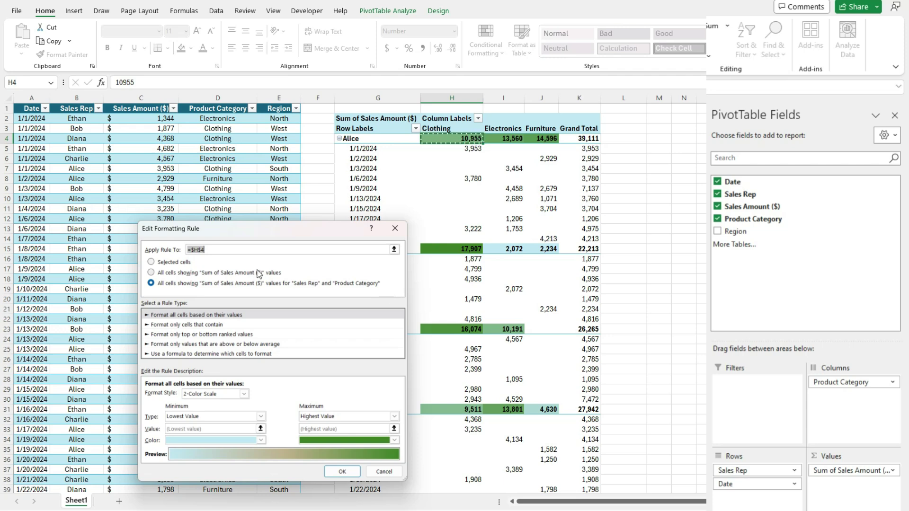
pyautogui.click(341, 473)
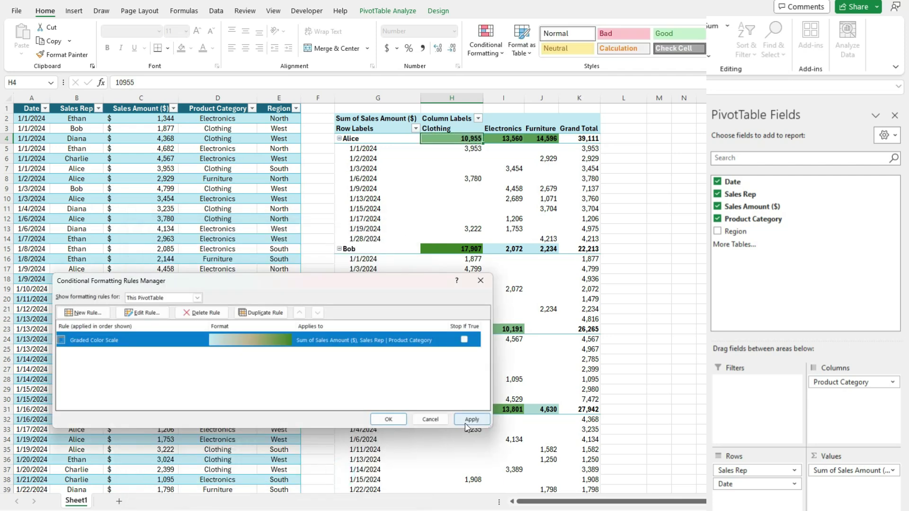
pyautogui.click(388, 419)
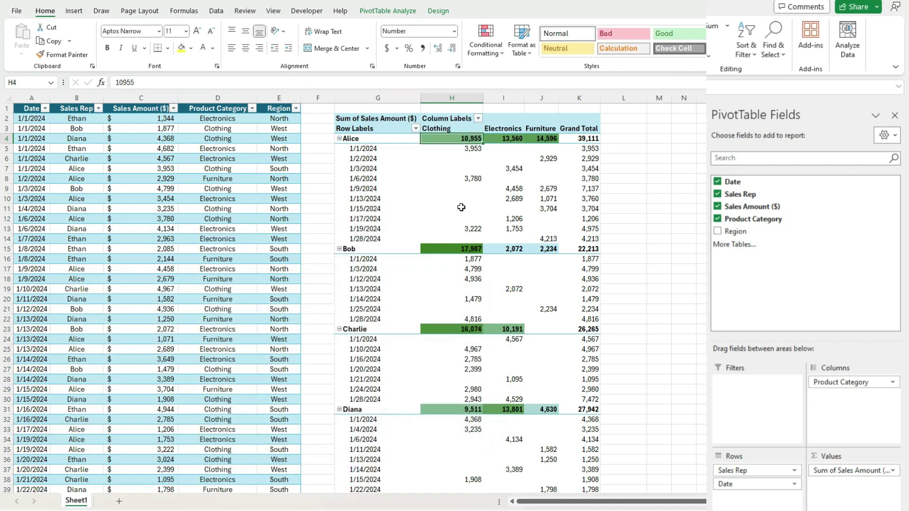
# Step: From H8, start a 2-Color Scale rule targeting the 'Date' and 'Product Category' cells
pyautogui.click(470, 179)
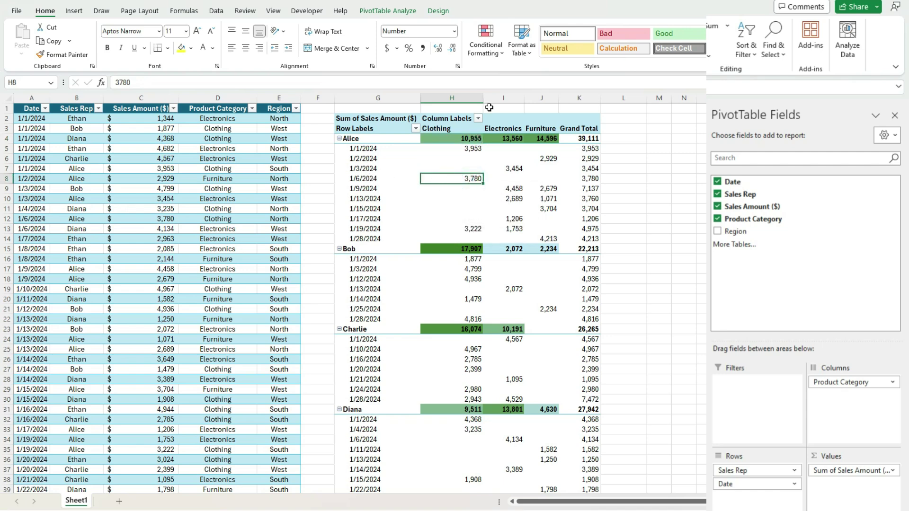
pyautogui.click(482, 55)
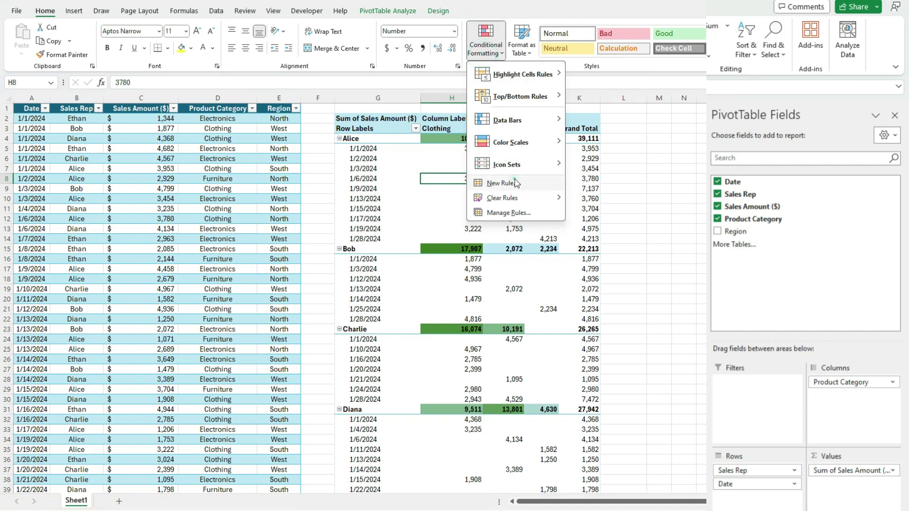
pyautogui.click(502, 183)
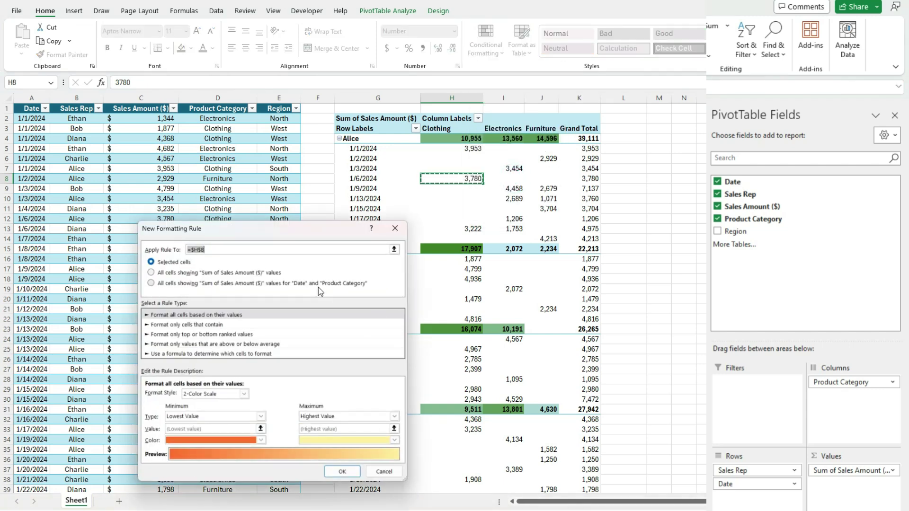
pyautogui.click(151, 284)
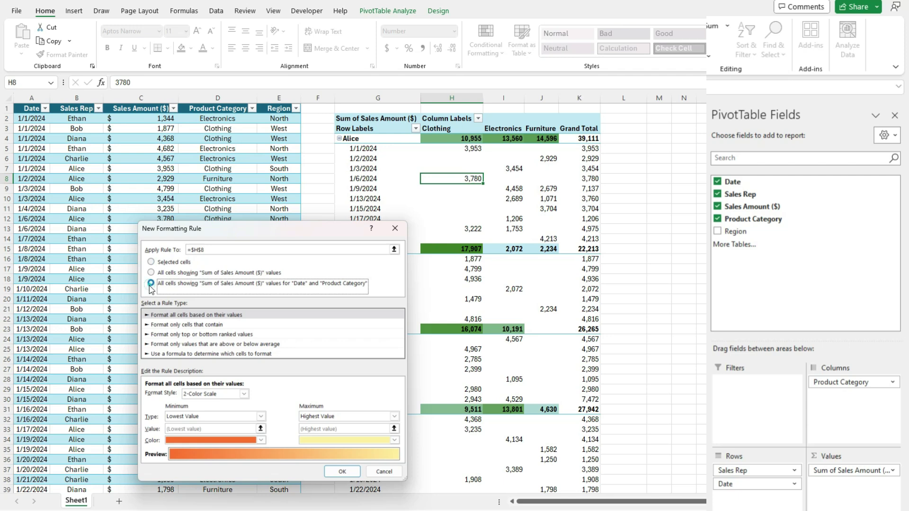
pyautogui.click(244, 396)
pyautogui.click(244, 396)
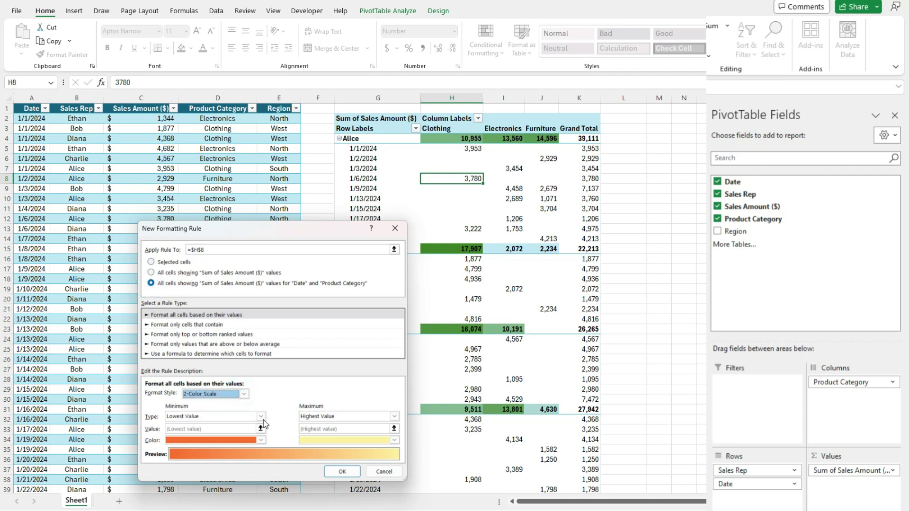
# Step: Set the scale's lowest colour to light peach and highest to dark brown, then apply
pyautogui.click(261, 441)
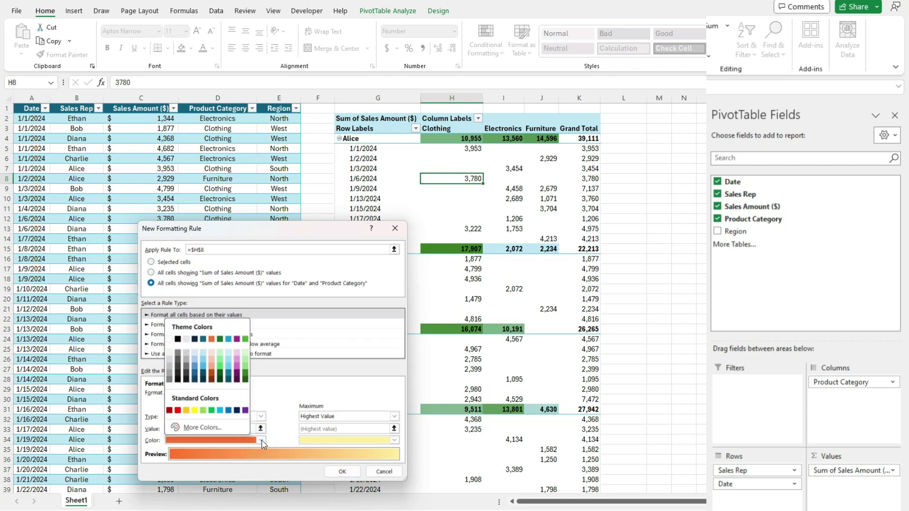
pyautogui.click(211, 355)
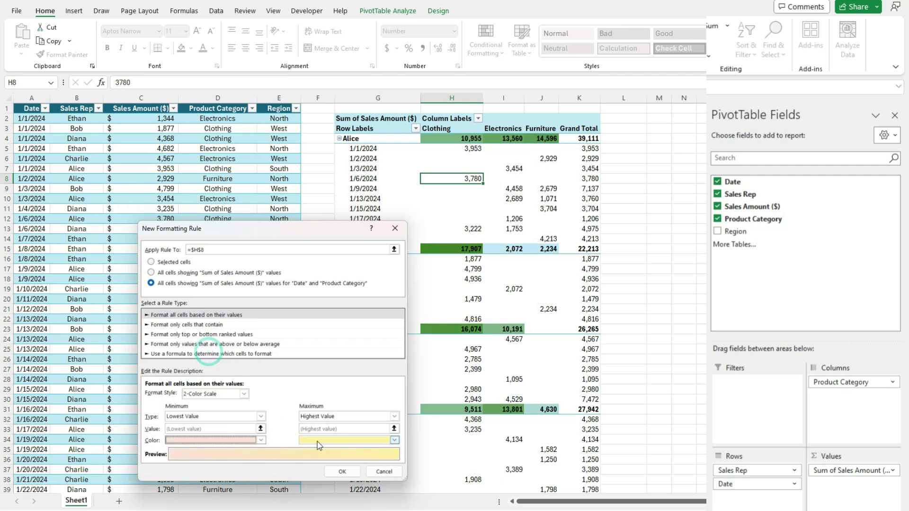
pyautogui.click(334, 440)
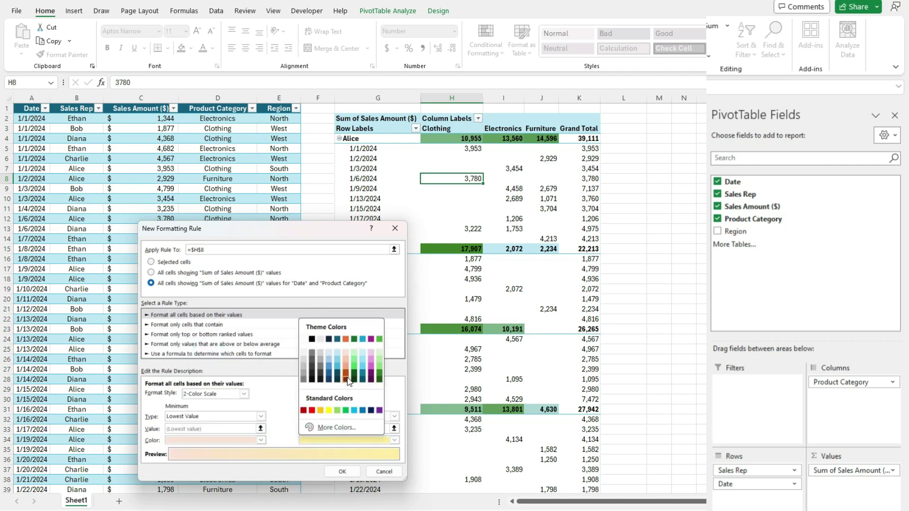
pyautogui.click(345, 379)
pyautogui.click(342, 472)
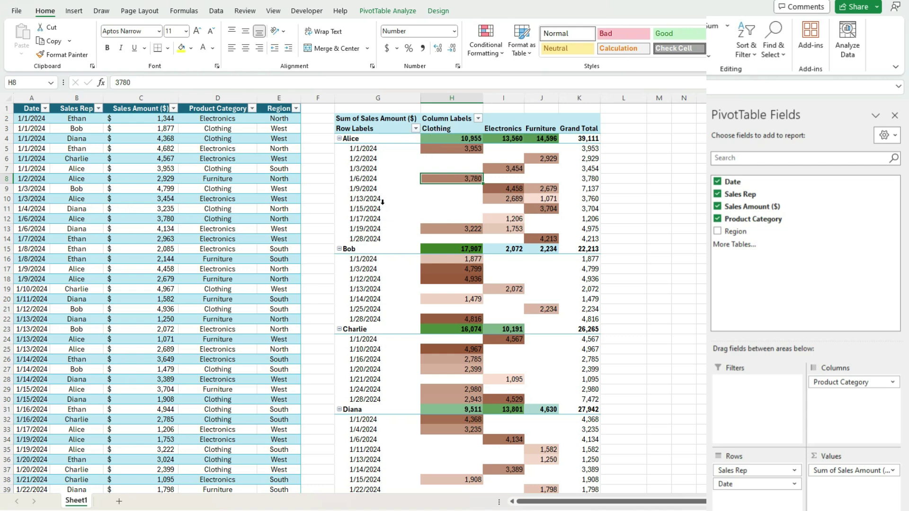
pyautogui.moveTo(442, 197)
pyautogui.click(486, 38)
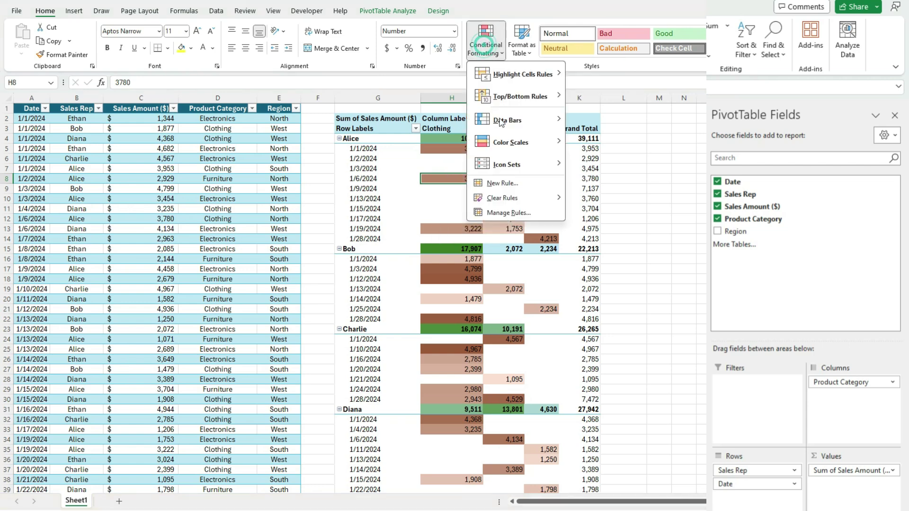
pyautogui.click(507, 214)
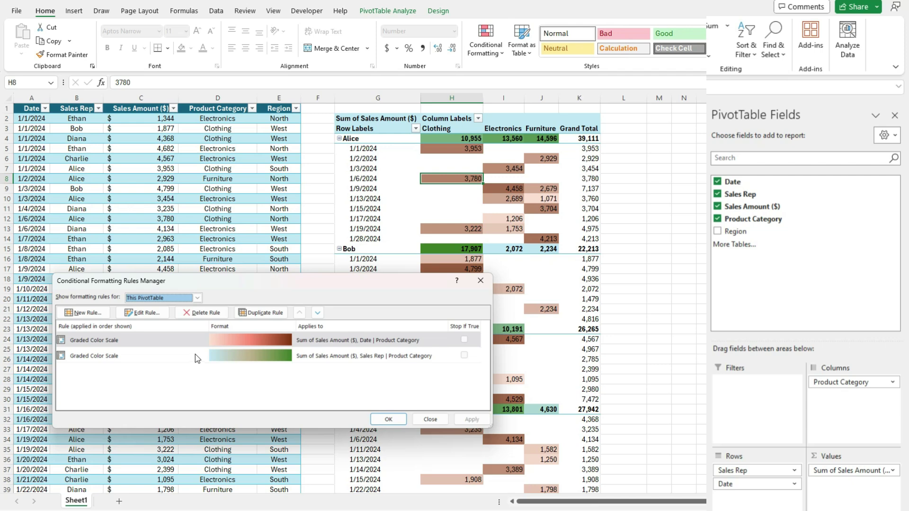
pyautogui.click(396, 421)
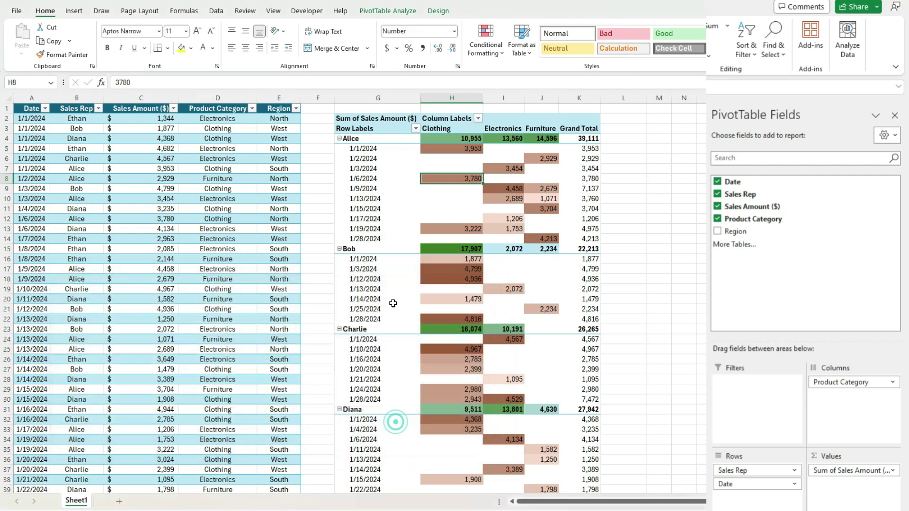
pyautogui.click(416, 128)
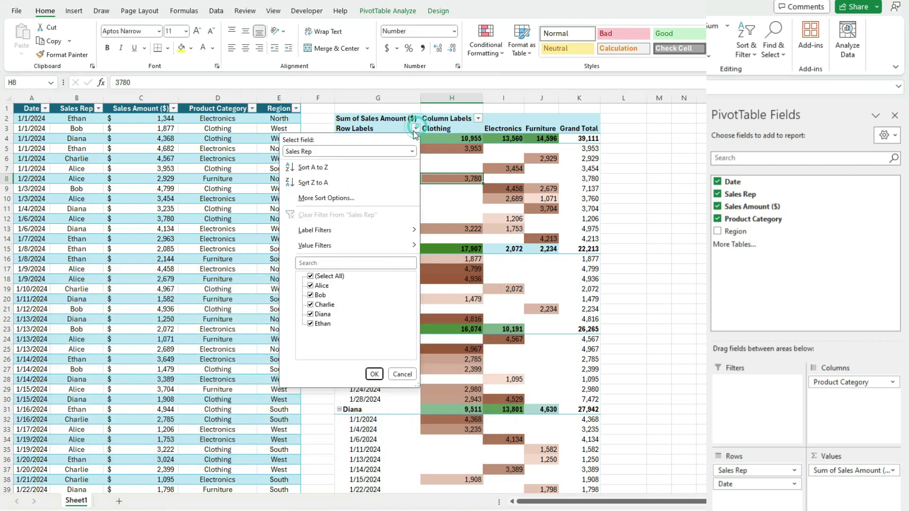
pyautogui.click(311, 295)
pyautogui.click(311, 305)
pyautogui.click(311, 314)
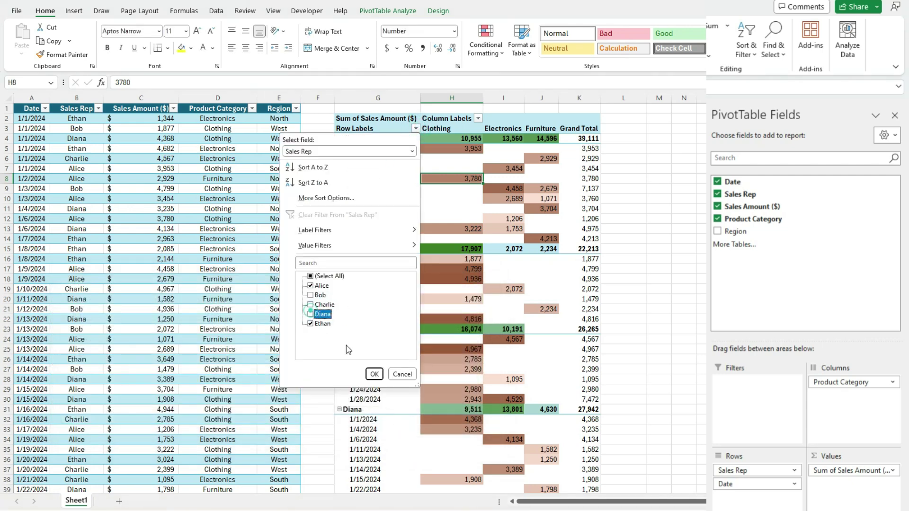
pyautogui.click(375, 374)
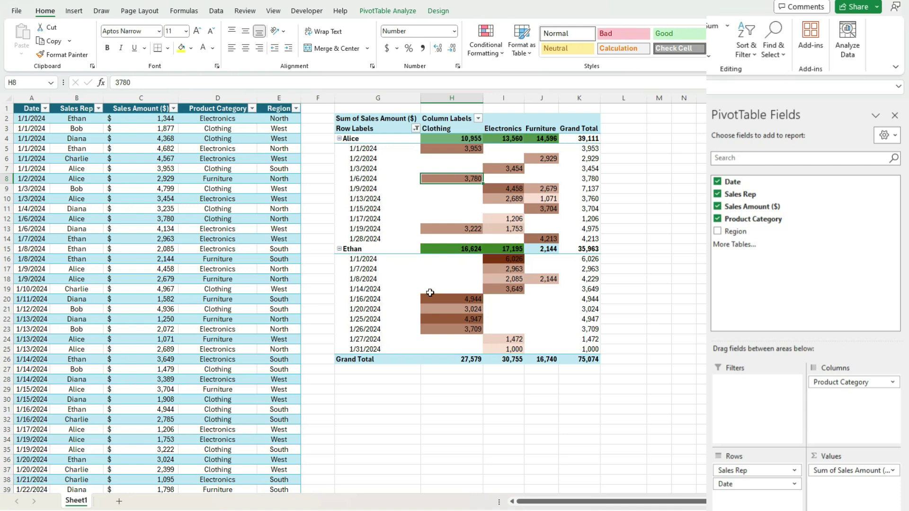
pyautogui.click(417, 128)
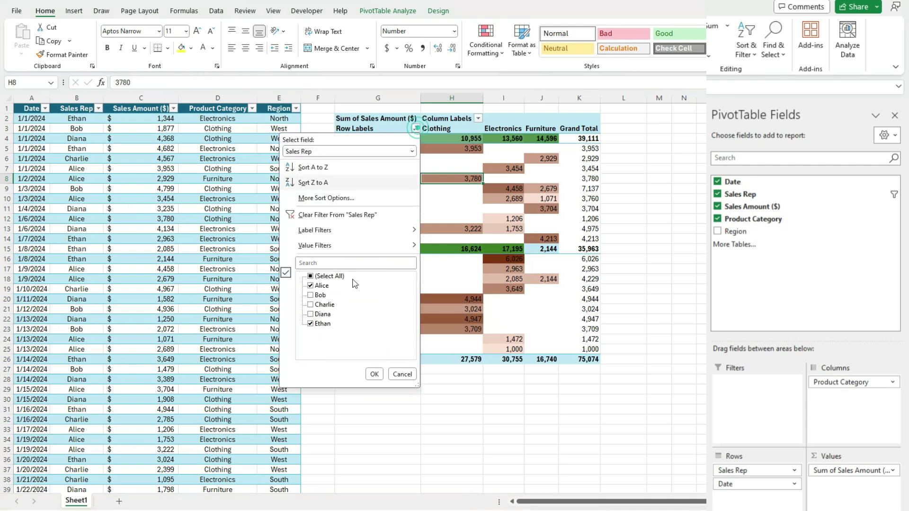
pyautogui.click(310, 276)
pyautogui.click(374, 374)
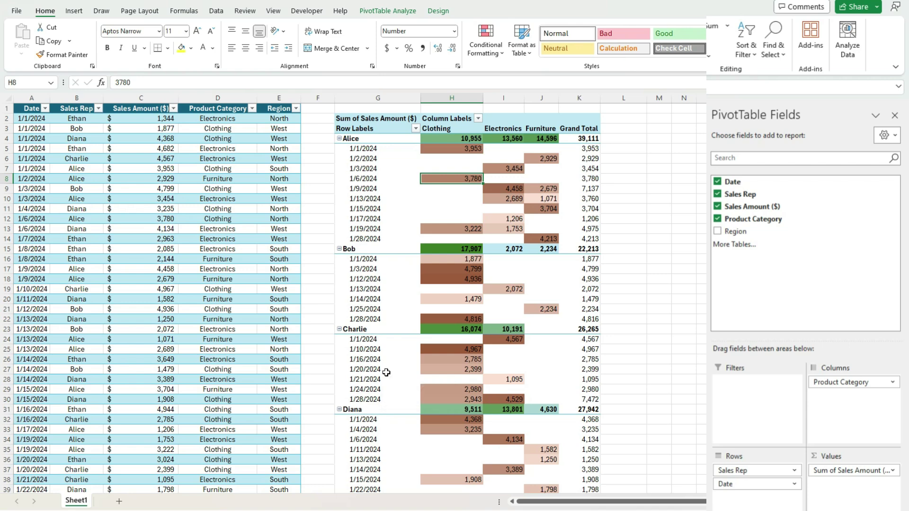
# Step: Delete the Date | Product Category Graded Color Scale rule in Manage Rules and apply
pyautogui.click(503, 49)
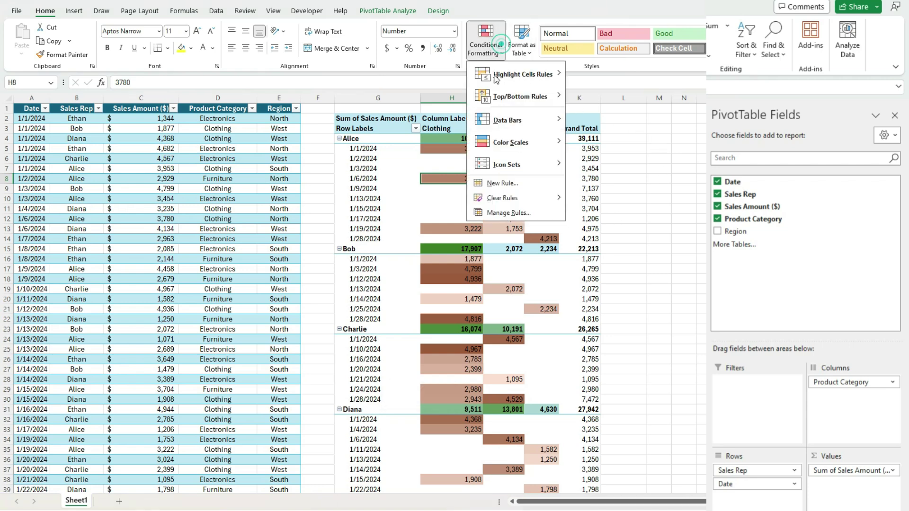
pyautogui.click(501, 217)
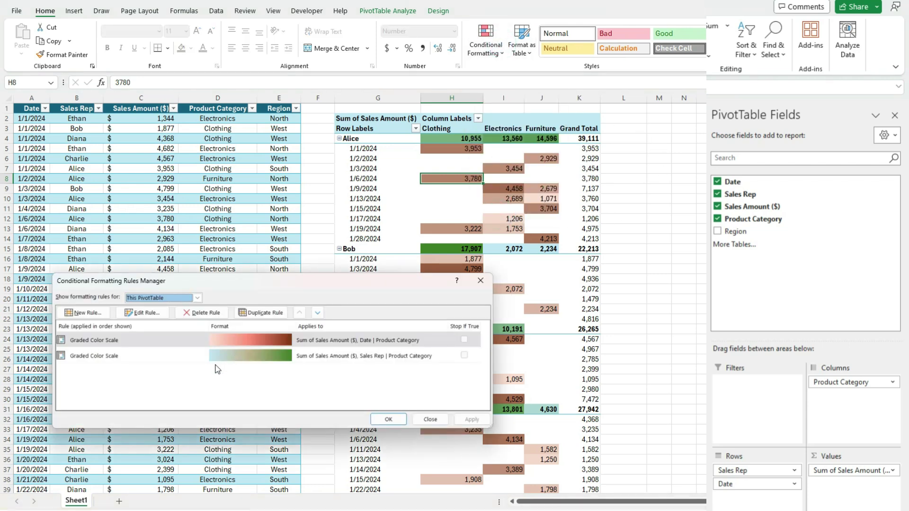
pyautogui.click(213, 361)
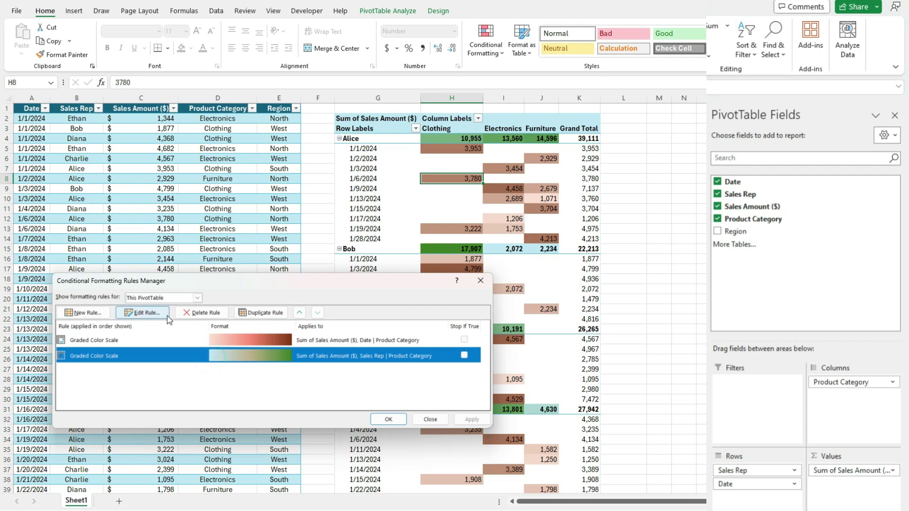
pyautogui.click(191, 341)
pyautogui.click(212, 312)
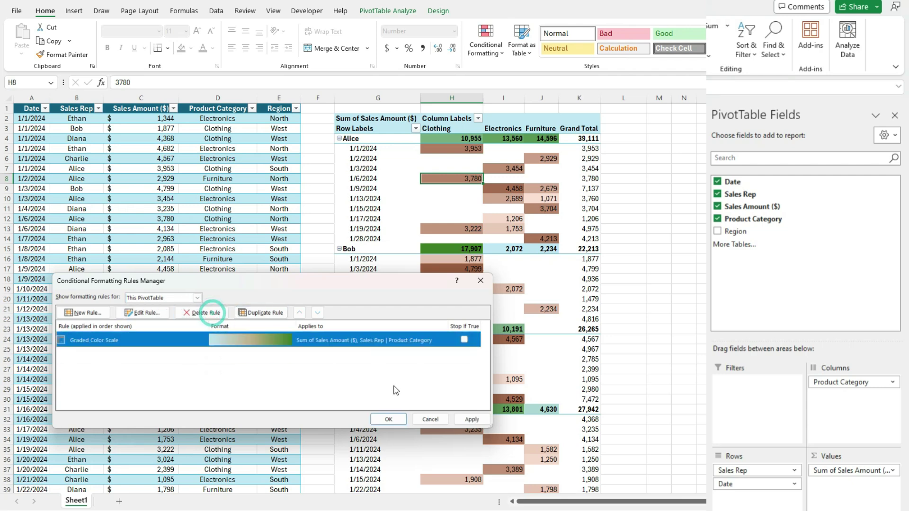
pyautogui.click(471, 420)
pyautogui.click(389, 420)
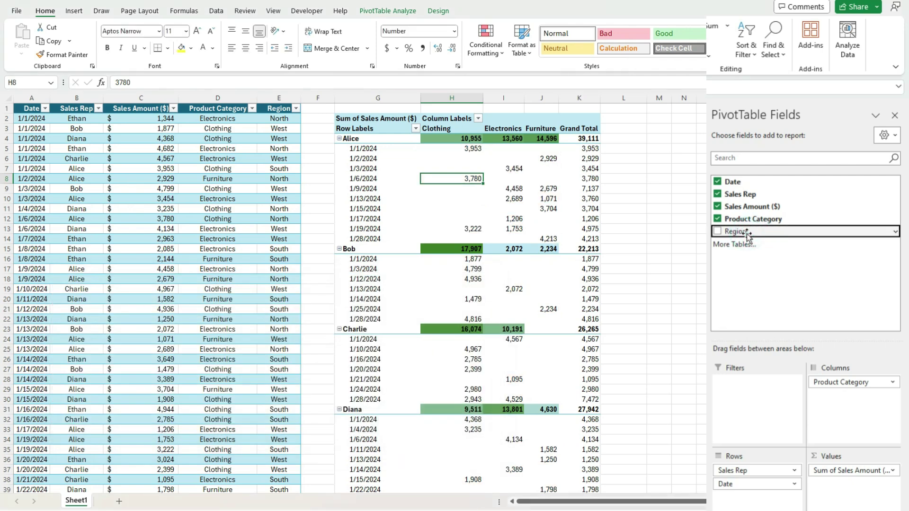
# Step: Drag Region into Rows between Sales Rep and Date, producing subtotals like Alice's North 16,535
pyautogui.moveTo(747, 234); pyautogui.dragTo(755, 479)
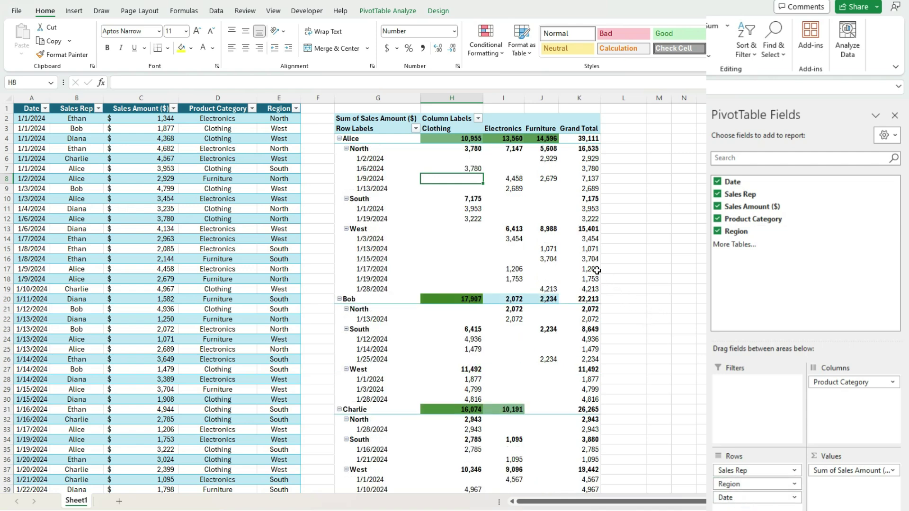
pyautogui.moveTo(597, 270)
pyautogui.click(460, 198)
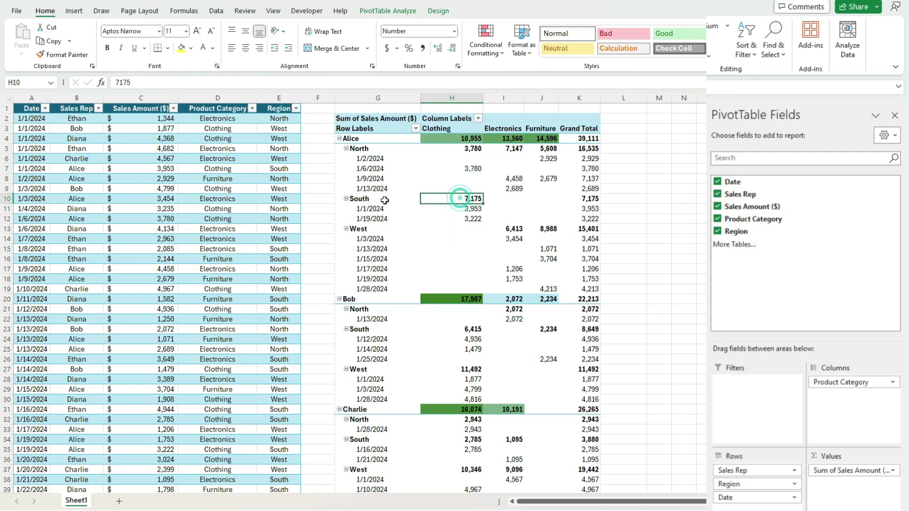
pyautogui.click(486, 42)
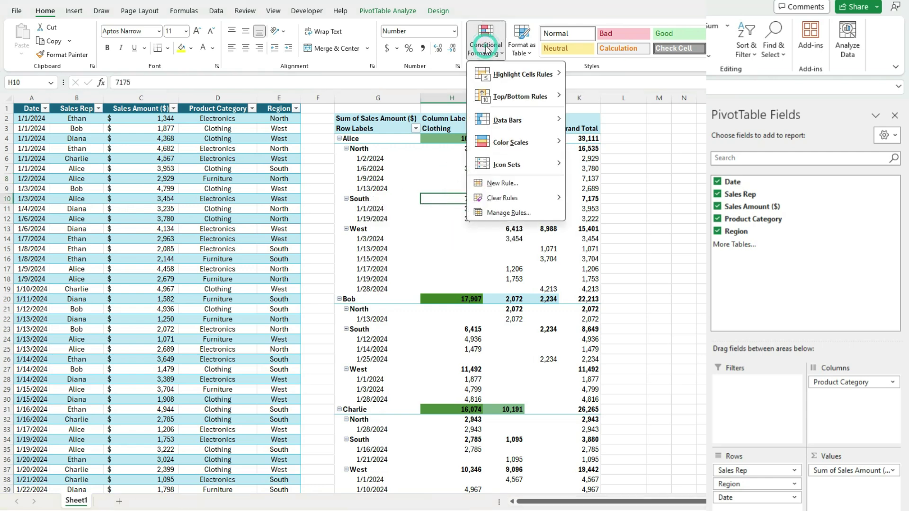
pyautogui.click(514, 182)
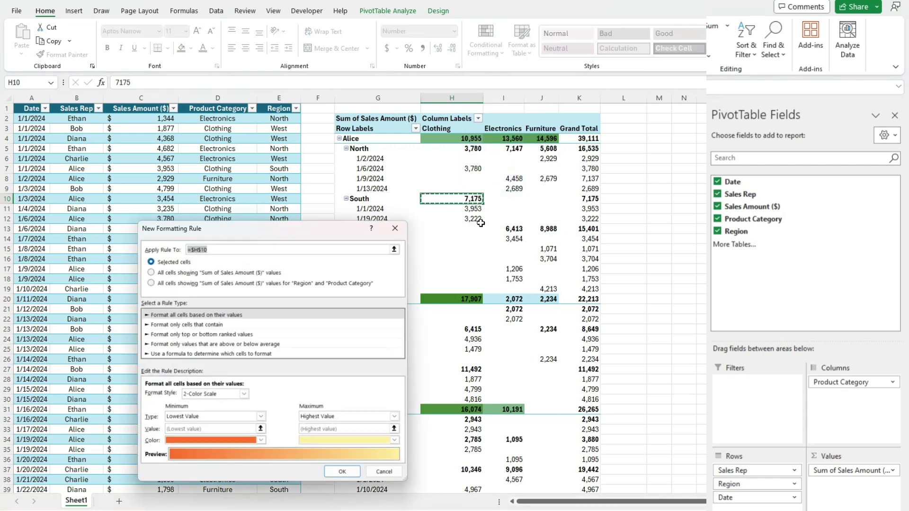
pyautogui.click(350, 284)
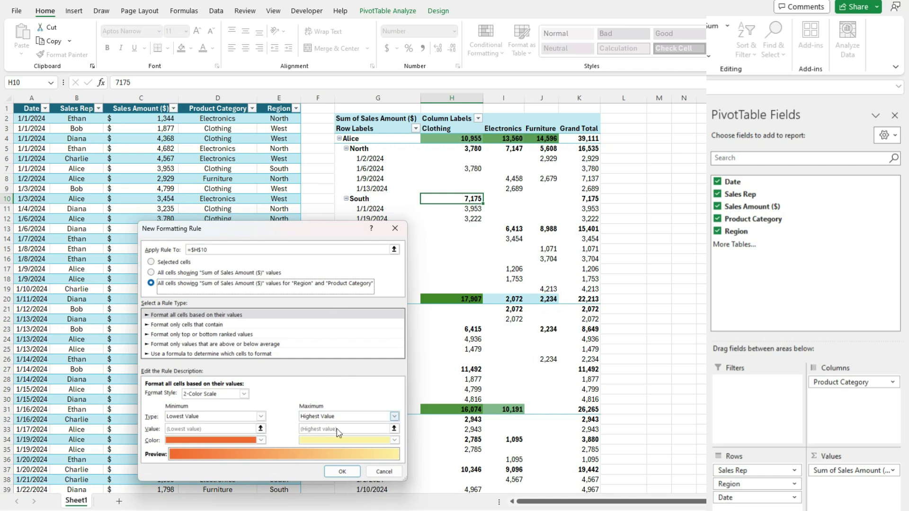
pyautogui.click(382, 472)
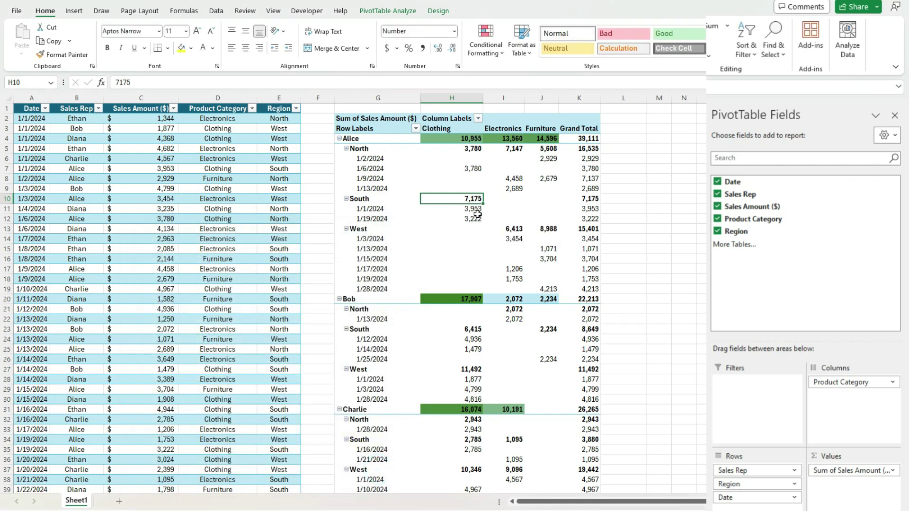
# Step: Start a new conditional formatting rule applying to all Region and Product Category subtotal cells
pyautogui.moveTo(478, 215)
pyautogui.moveTo(471, 200)
pyautogui.click(486, 45)
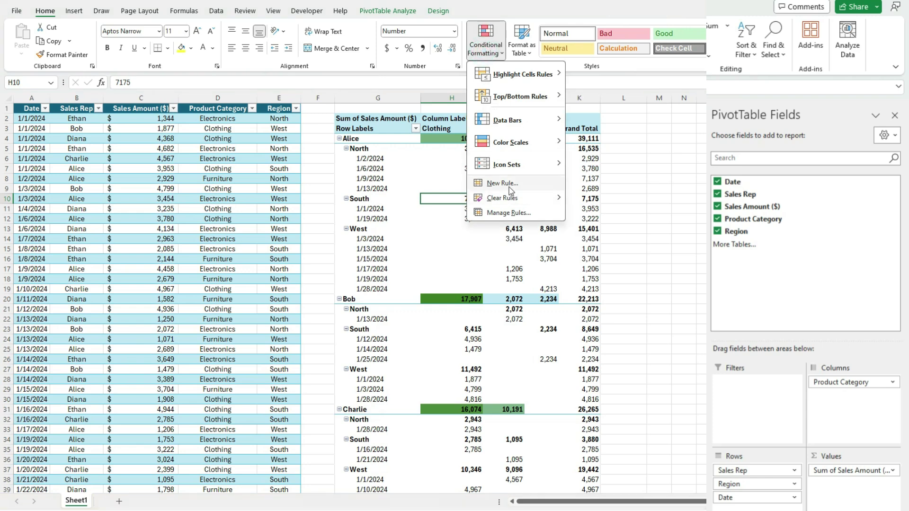
pyautogui.click(509, 186)
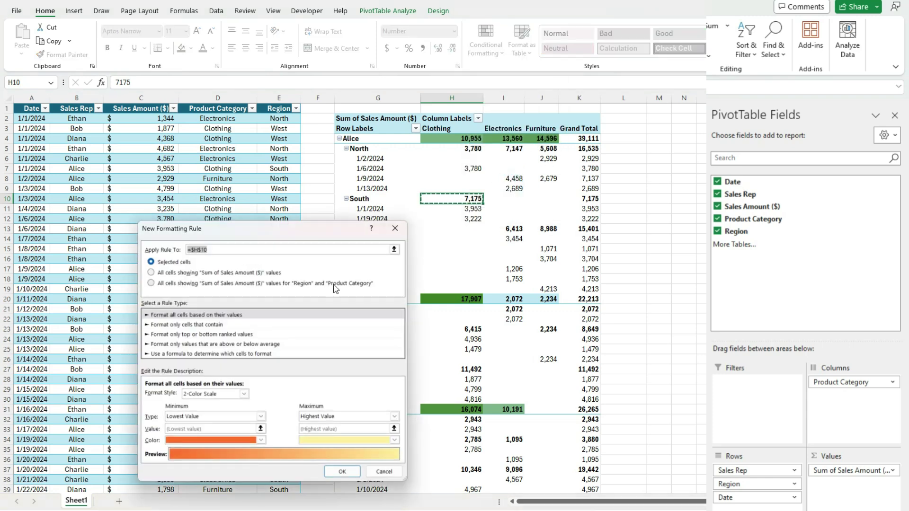
pyautogui.click(328, 285)
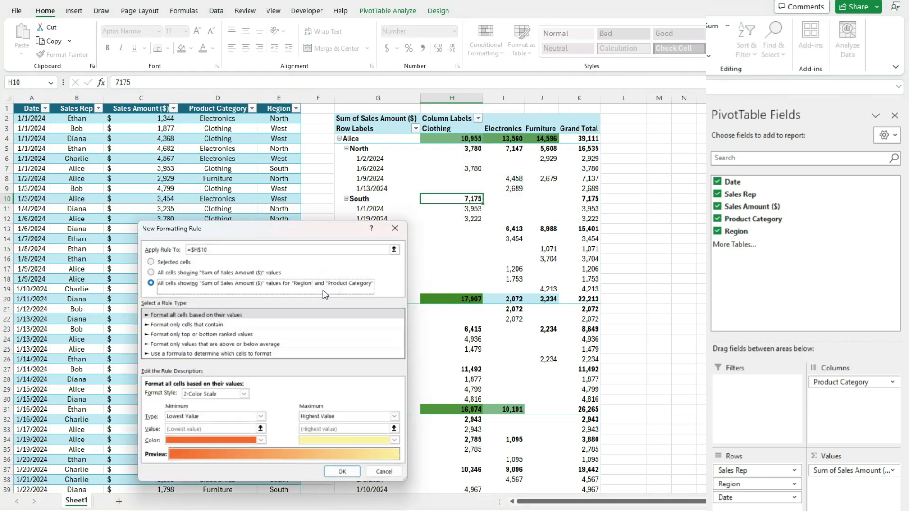
pyautogui.click(337, 473)
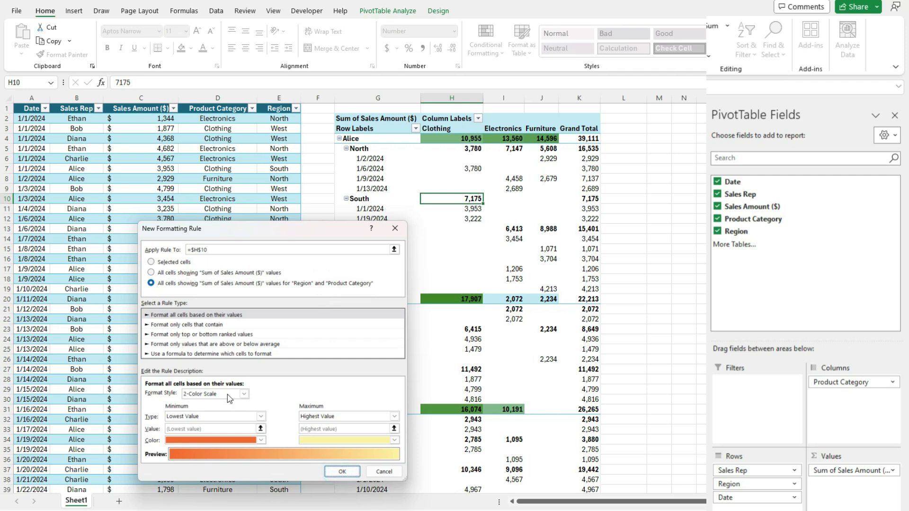
# Step: Set the color scale from light pink minimum to dark purple maximum and apply it
pyautogui.click(261, 441)
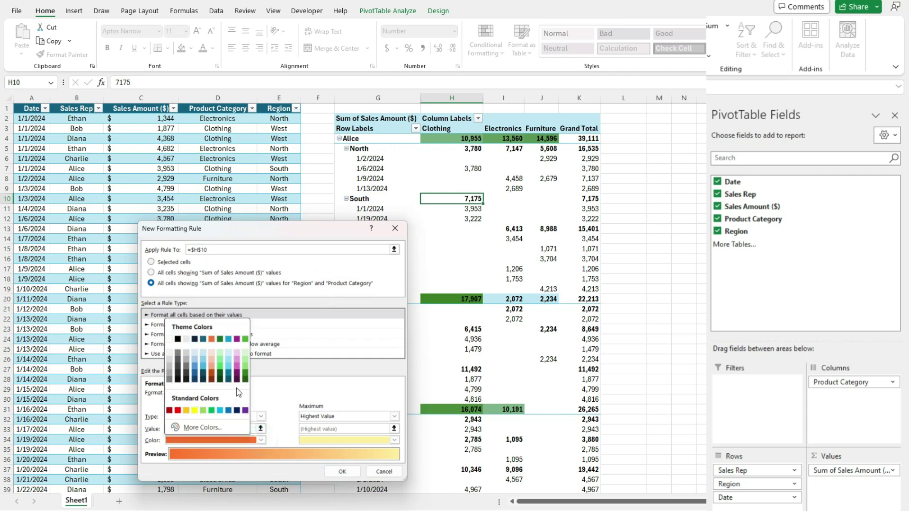
pyautogui.click(238, 354)
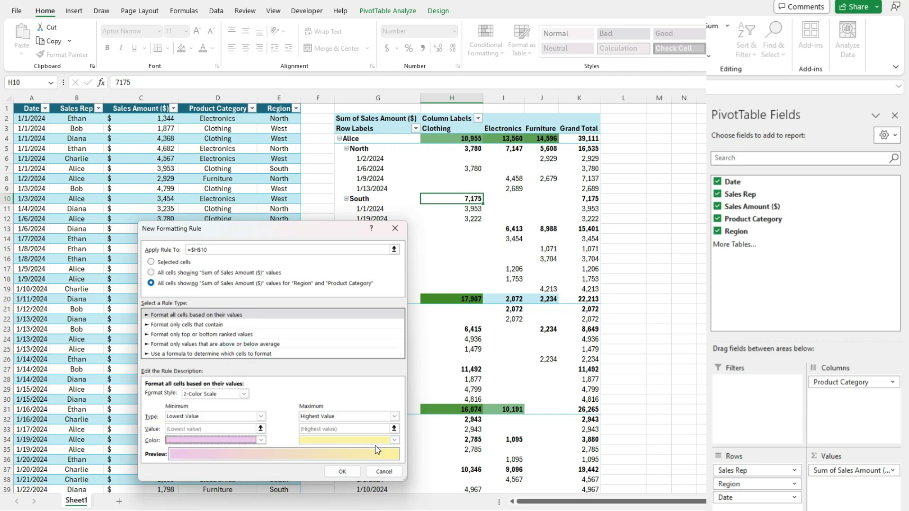
pyautogui.click(394, 441)
pyautogui.click(368, 376)
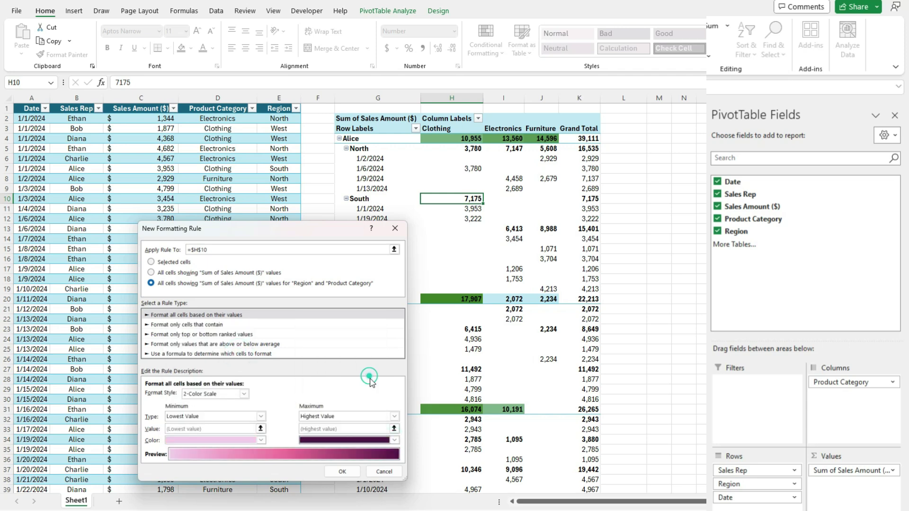
pyautogui.click(343, 472)
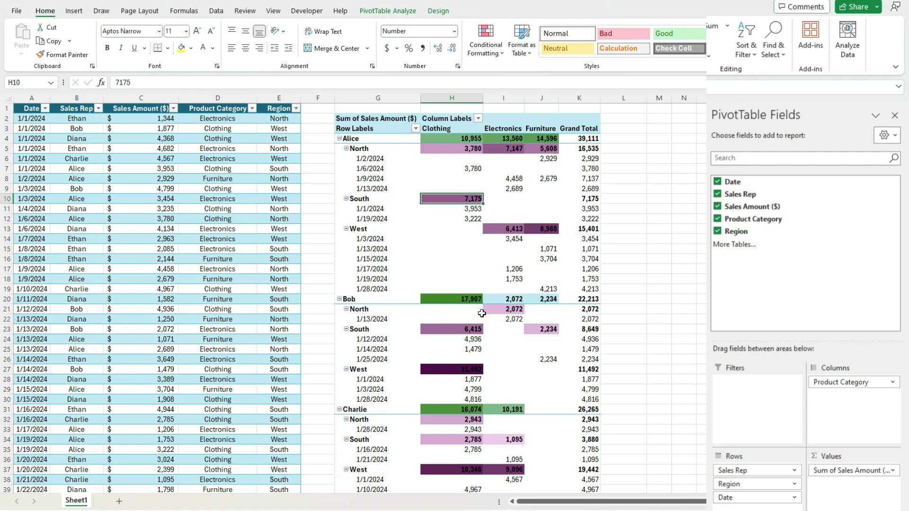
pyautogui.moveTo(487, 314)
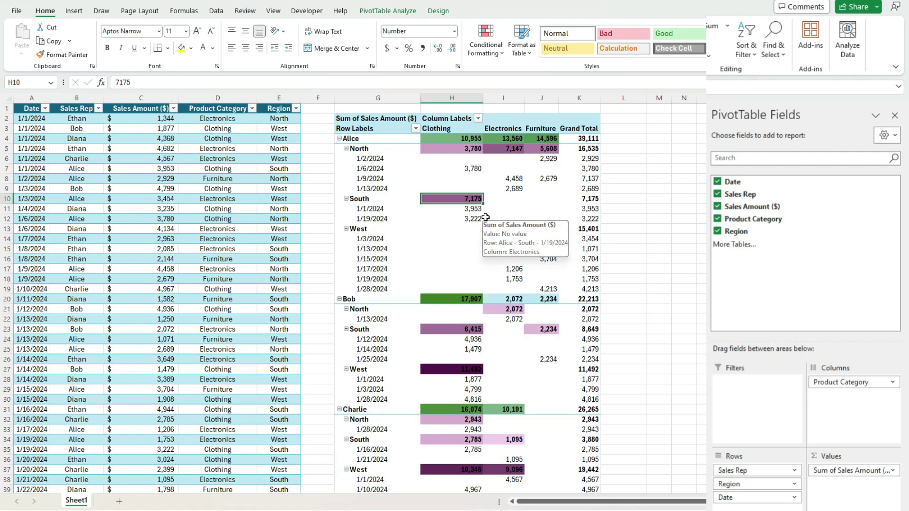
pyautogui.scroll(-5, 544, 265)
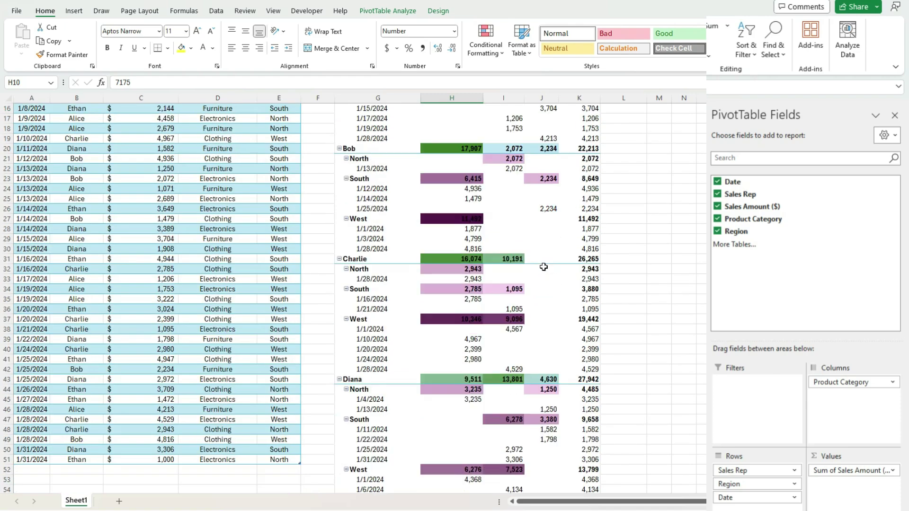
pyautogui.scroll(5, 546, 267)
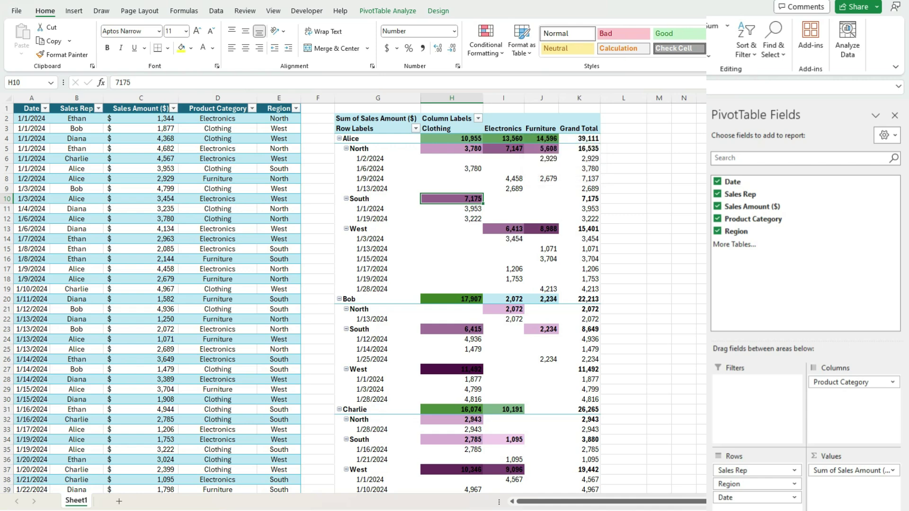
pyautogui.click(541, 189)
pyautogui.click(488, 52)
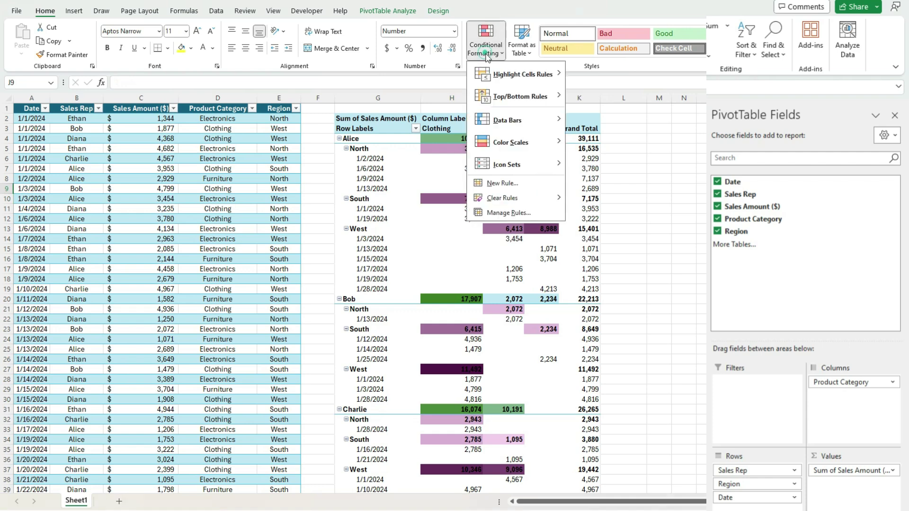
pyautogui.click(516, 186)
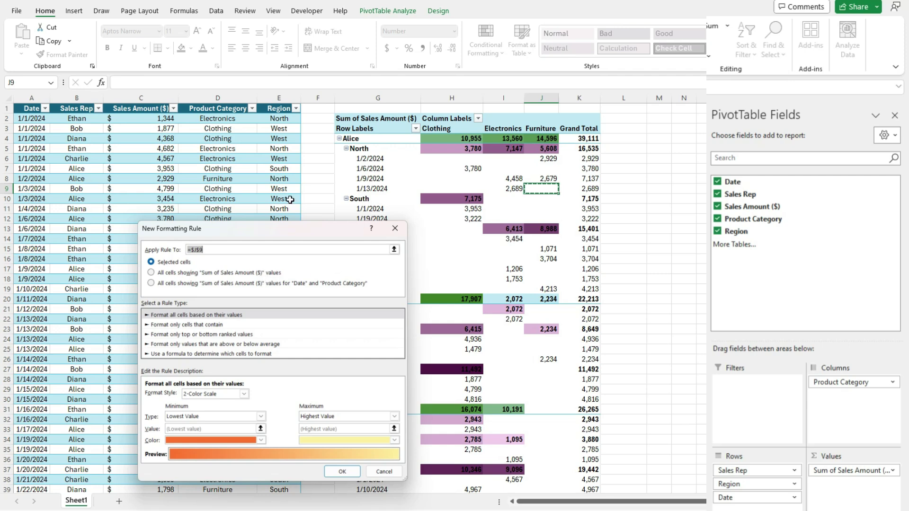
pyautogui.click(391, 472)
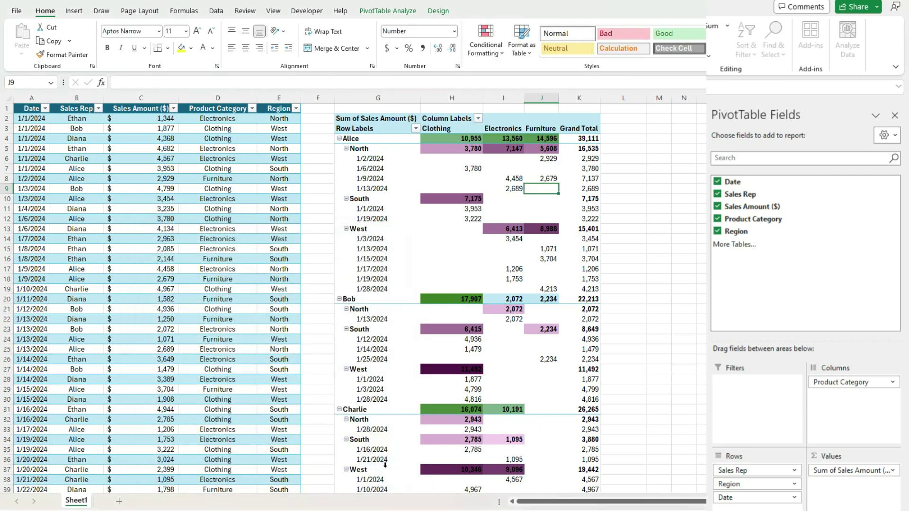